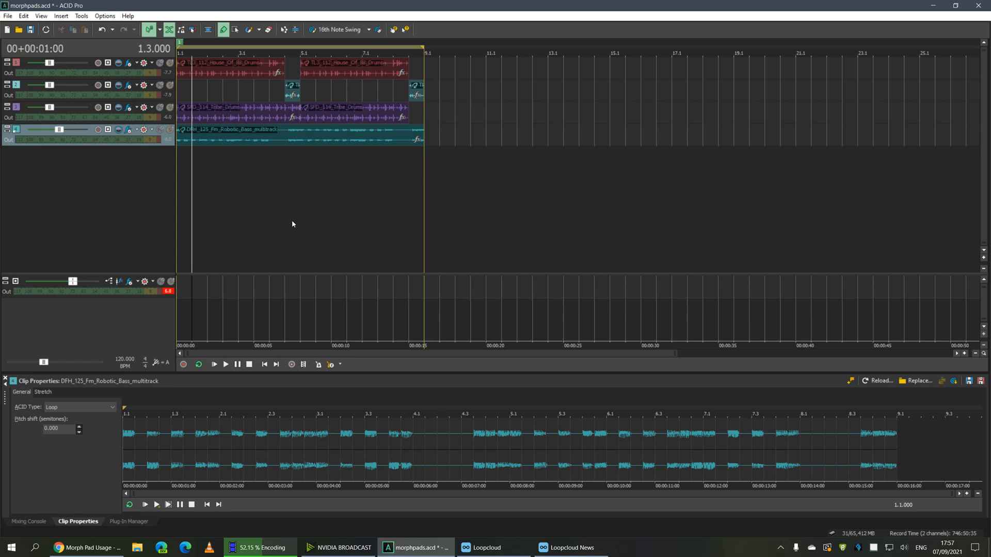
Play the four-track project briefly from the start, then stop
left_click(182, 168)
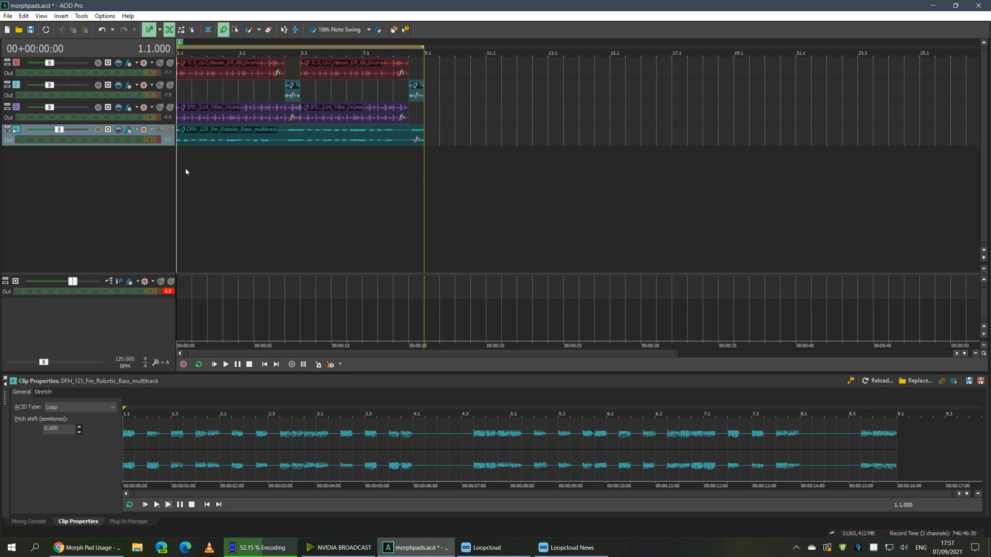
key("space")
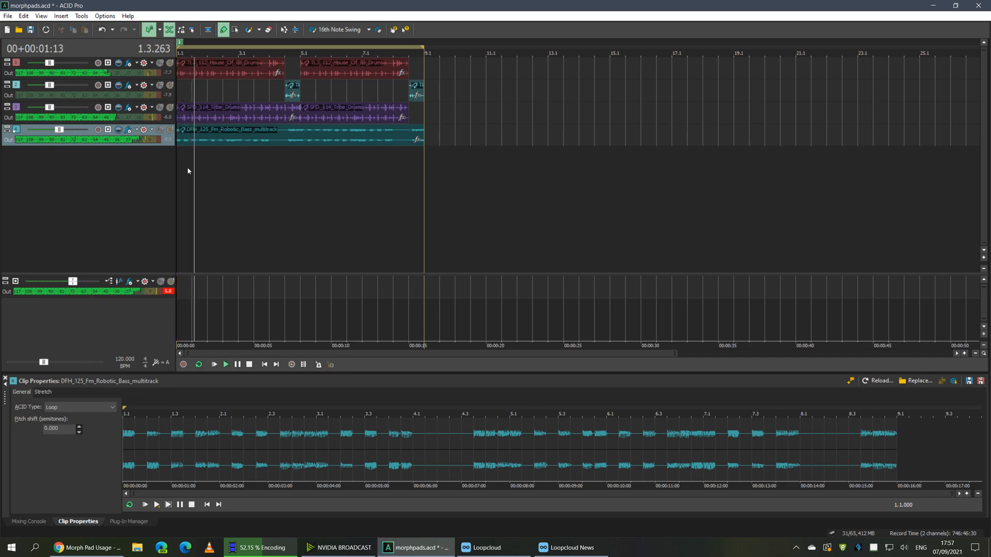
key("space")
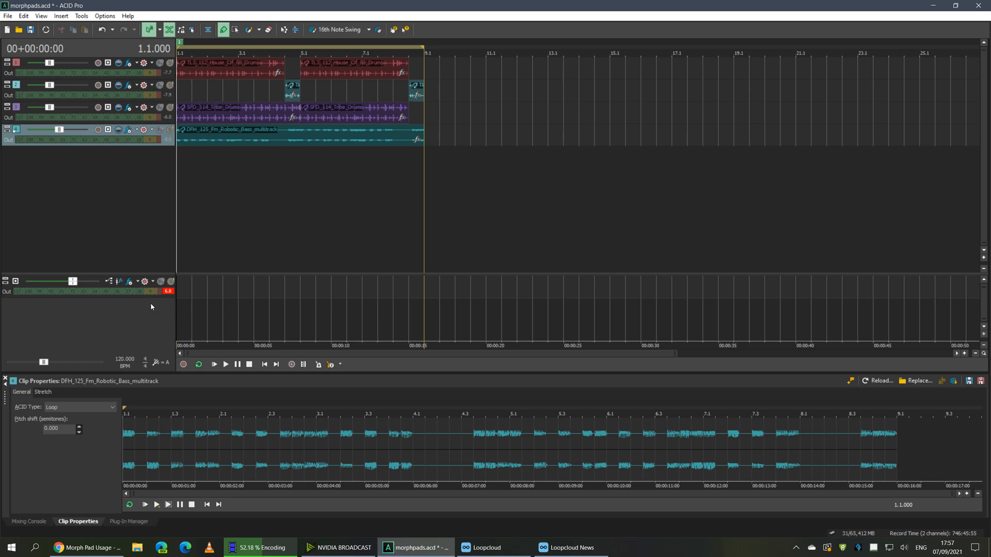
Open the Edit menu to check the Activate Morph Pads option
left_click(29, 18)
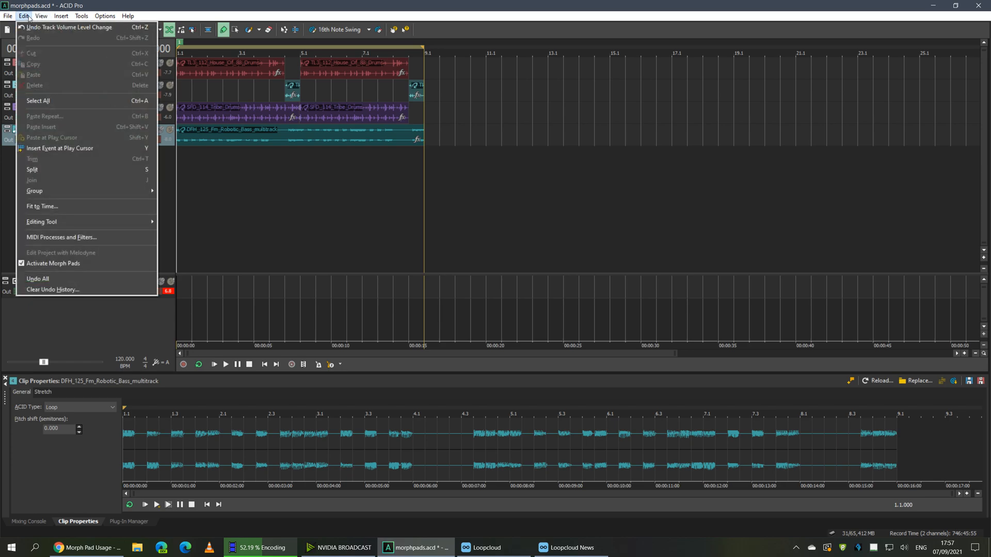
left_click(114, 5)
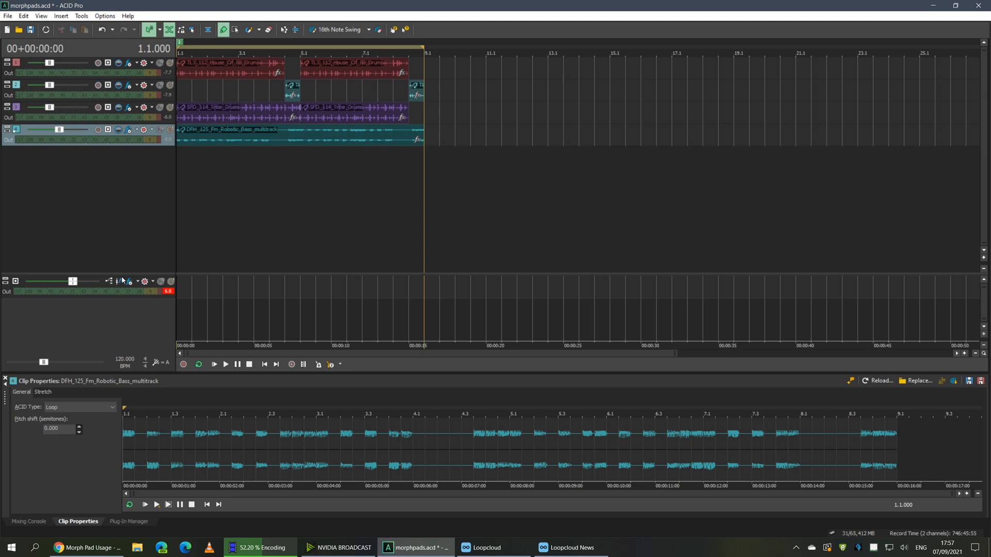
left_click(24, 16)
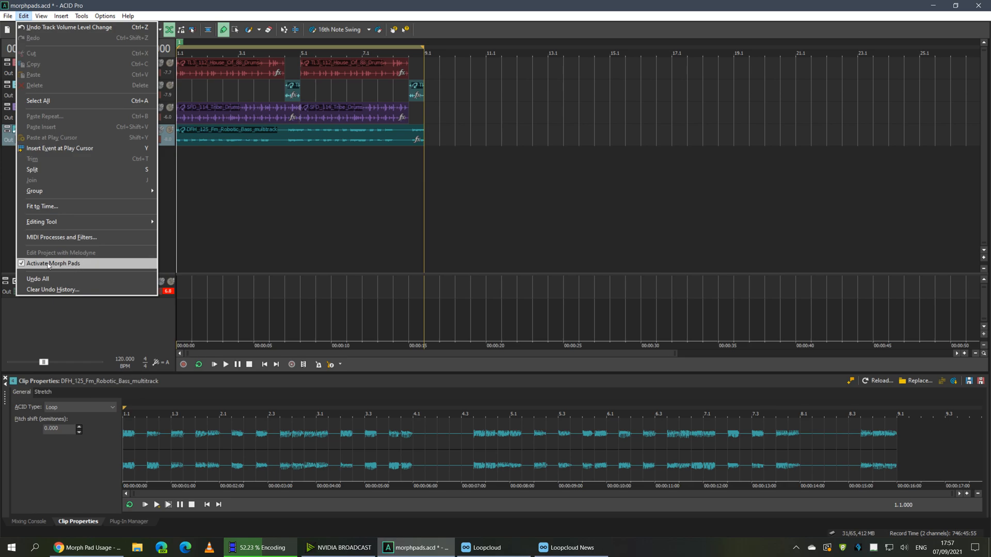
Review the Morph Pads options in General preferences, cancel without changes, then show the View menu
mouse_move(105, 16)
left_click(119, 238)
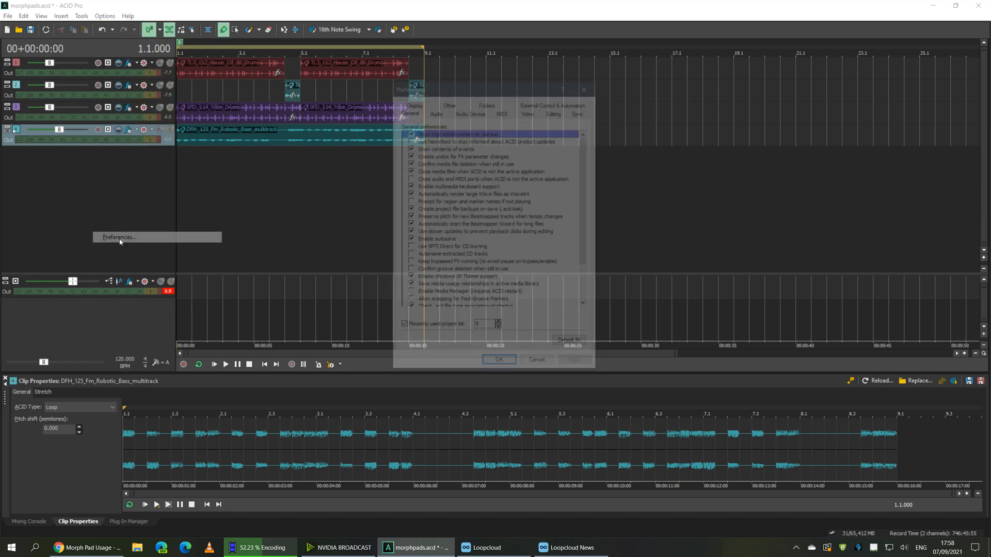
scroll(542, 289, "down", 2)
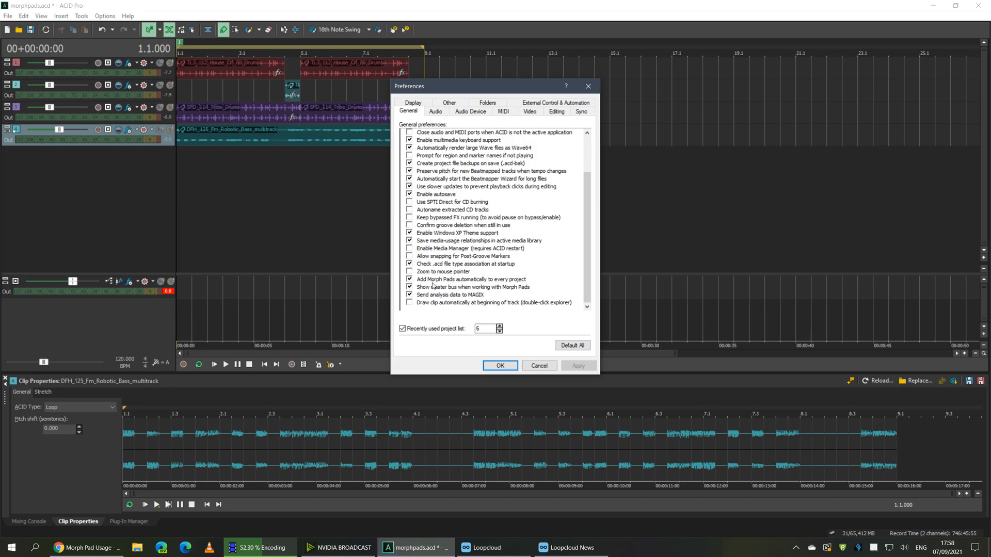
left_click(539, 367)
left_click(41, 16)
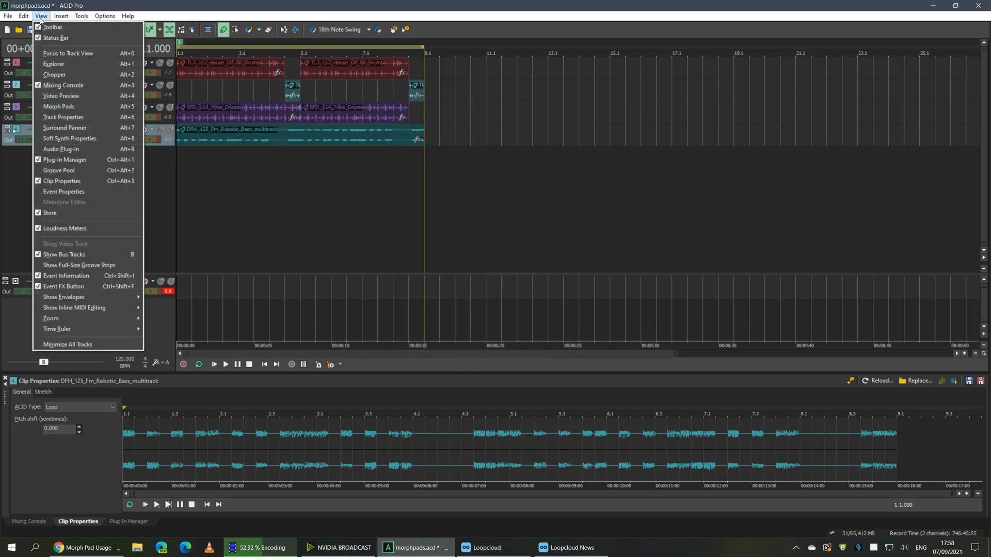
left_click(42, 16)
left_click(24, 16)
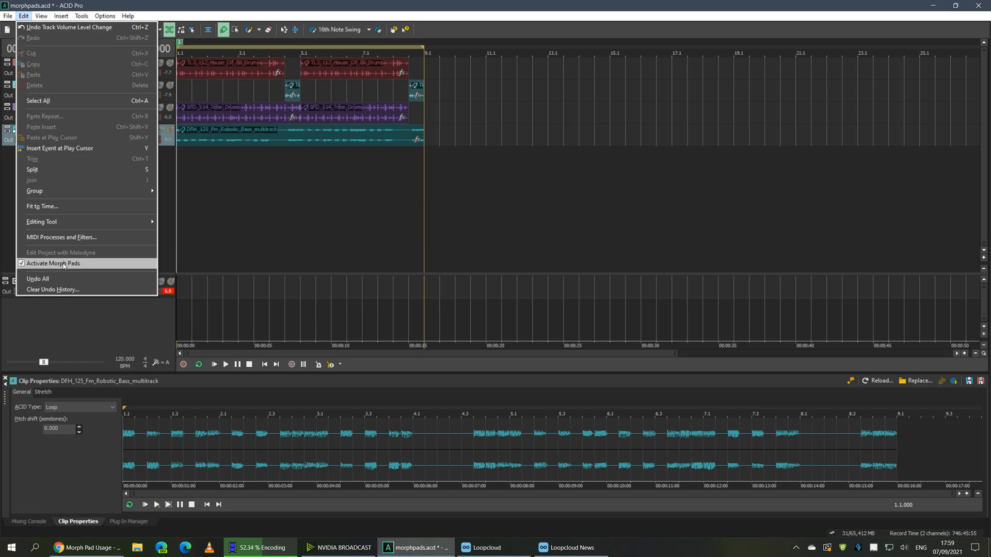
left_click(177, 173)
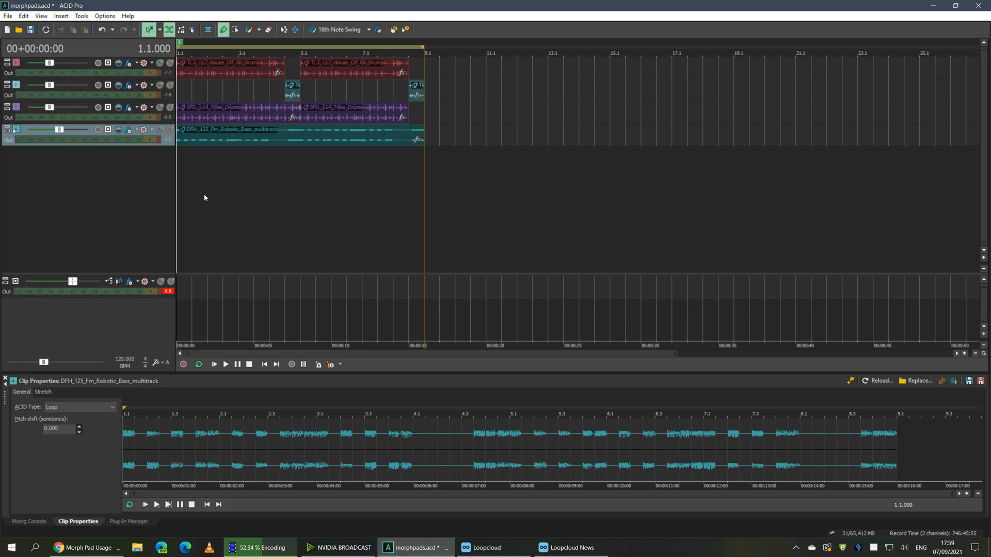
left_click(129, 63)
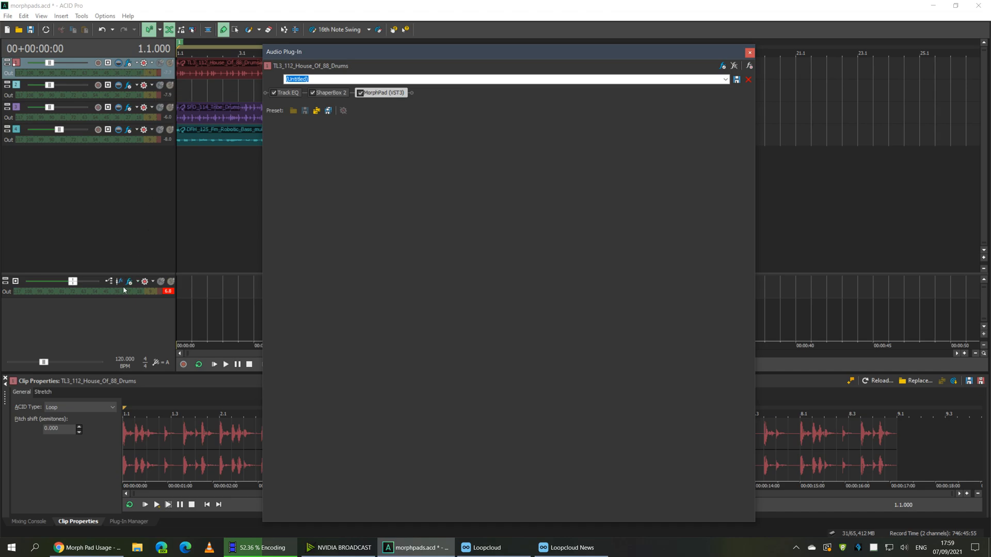
left_click(103, 199)
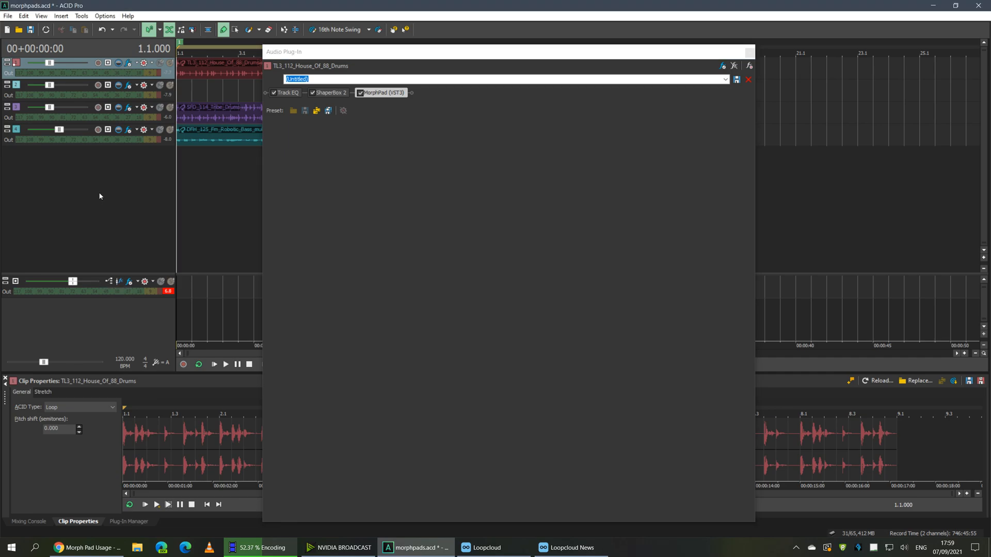
left_click(751, 54)
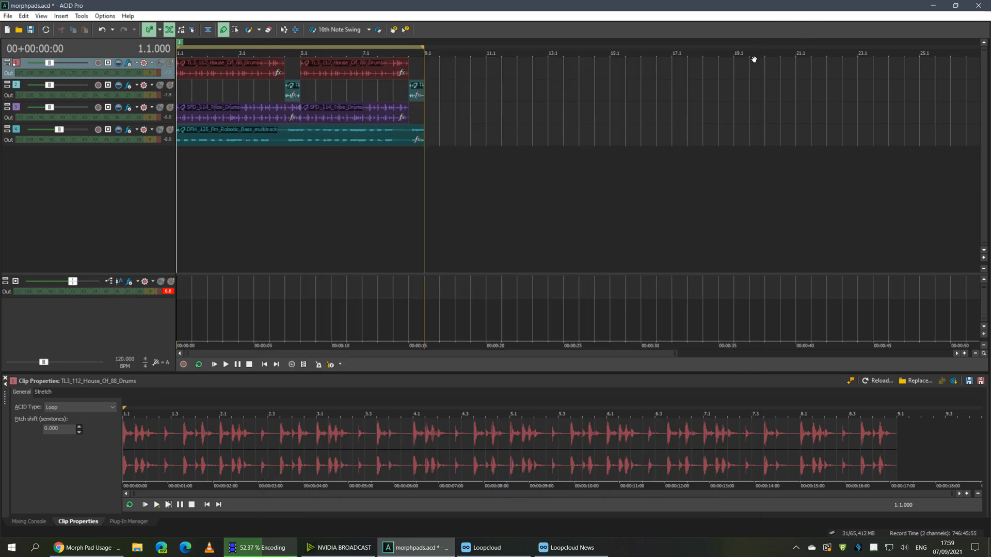
left_click(213, 172)
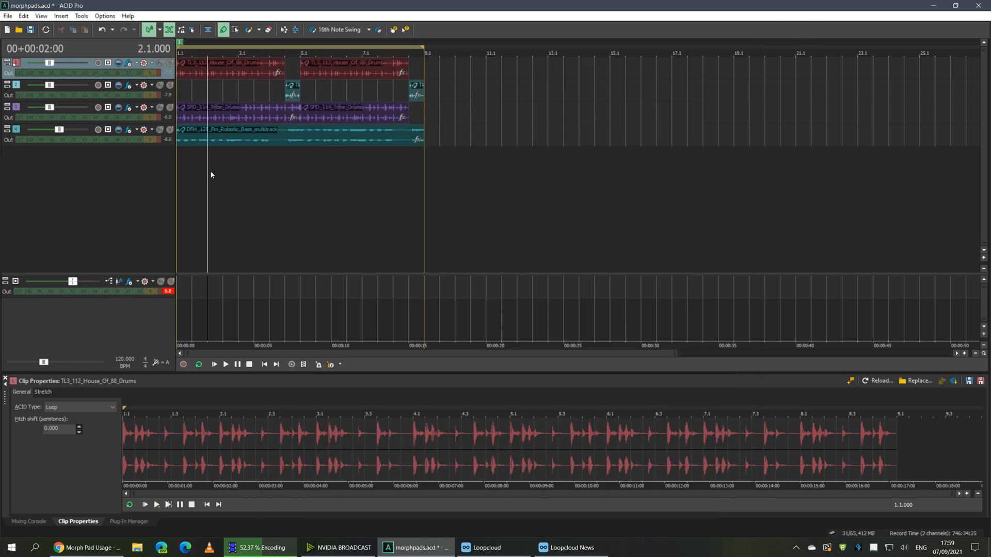
right_click(118, 167)
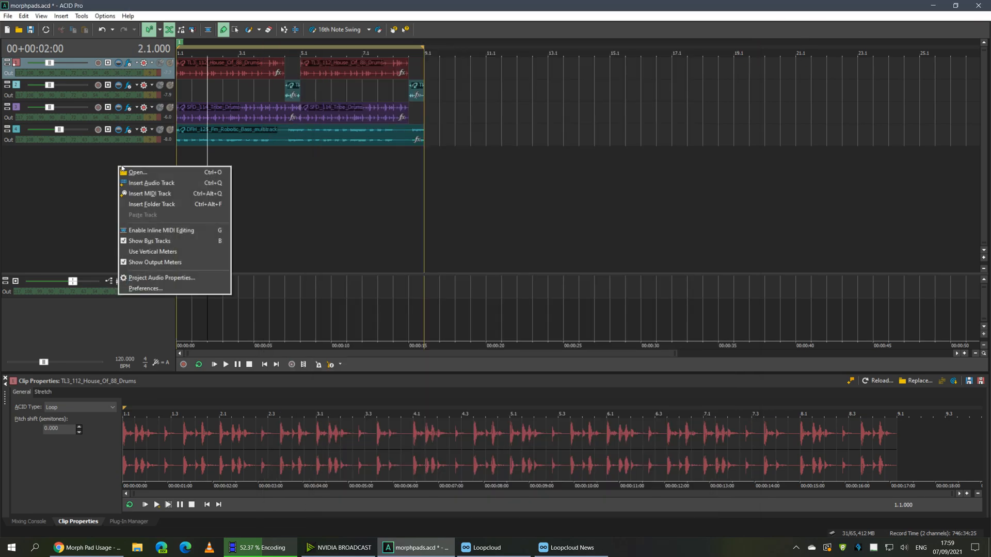
left_click(171, 193)
left_click(130, 281)
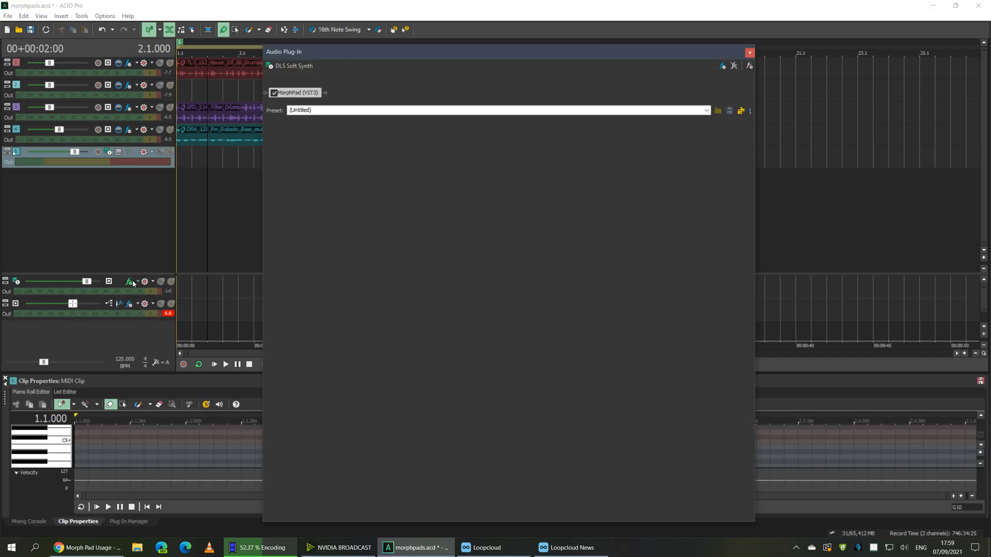
left_click(750, 53)
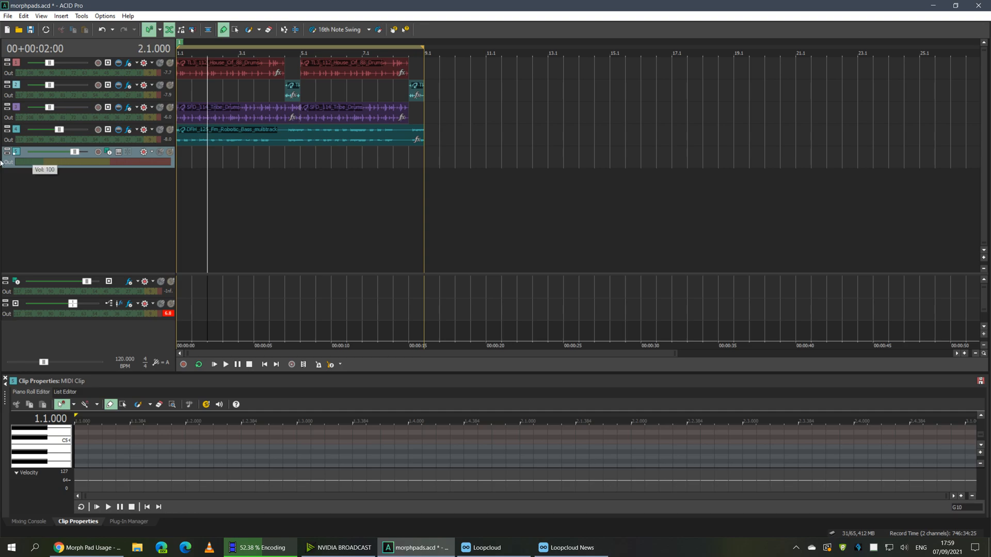
key("Delete")
left_click(17, 283)
key("Delete")
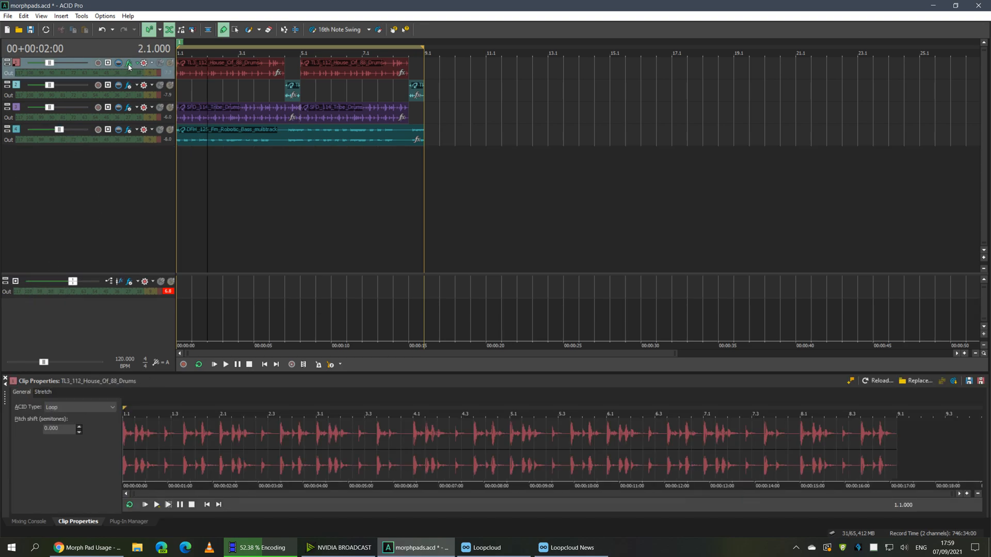
left_click(129, 63)
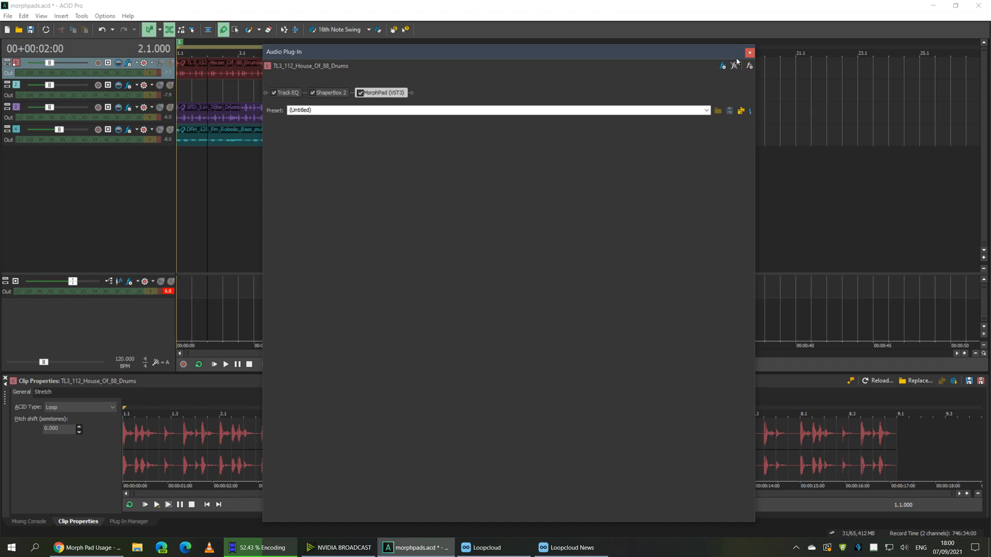
left_click(749, 52)
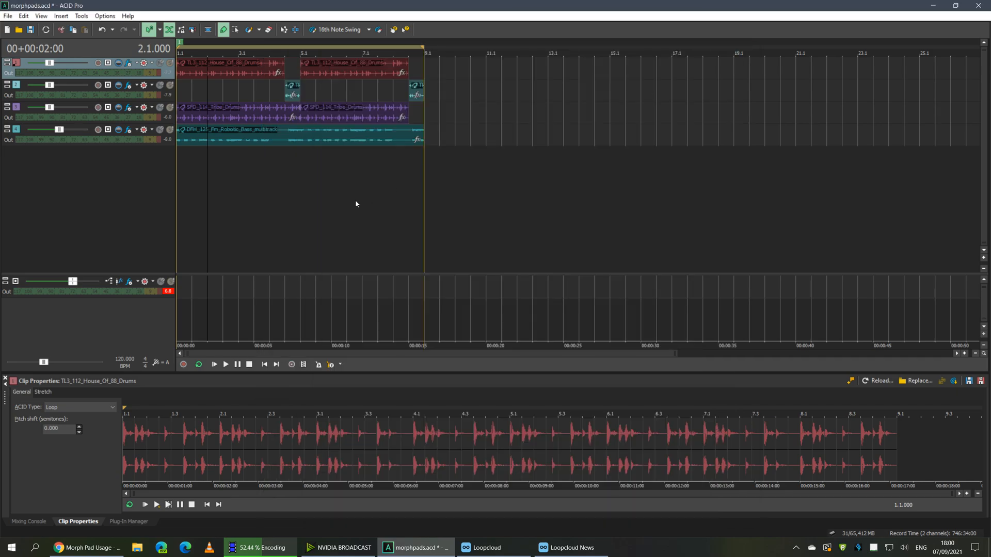
Open MorphPad on the Master bus, move and enlarge its window, and add an OpenPatch pad
left_click(129, 281)
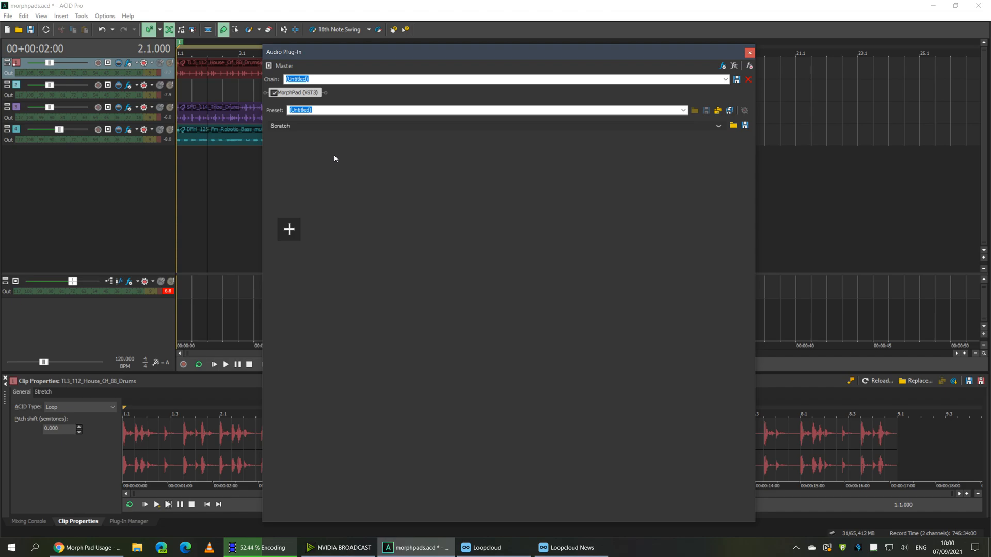
left_click_drag(351, 104, 324, 48)
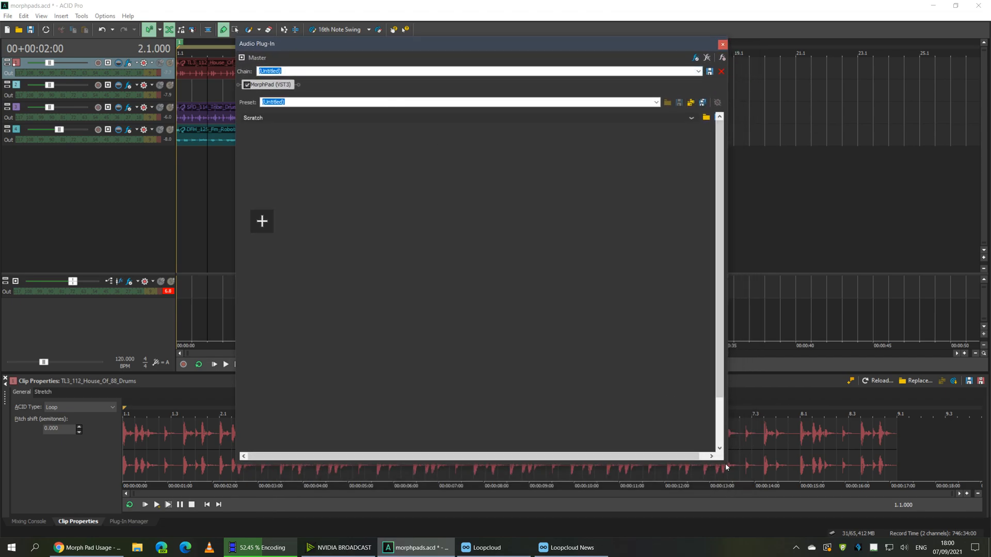
left_click_drag(730, 468, 741, 517)
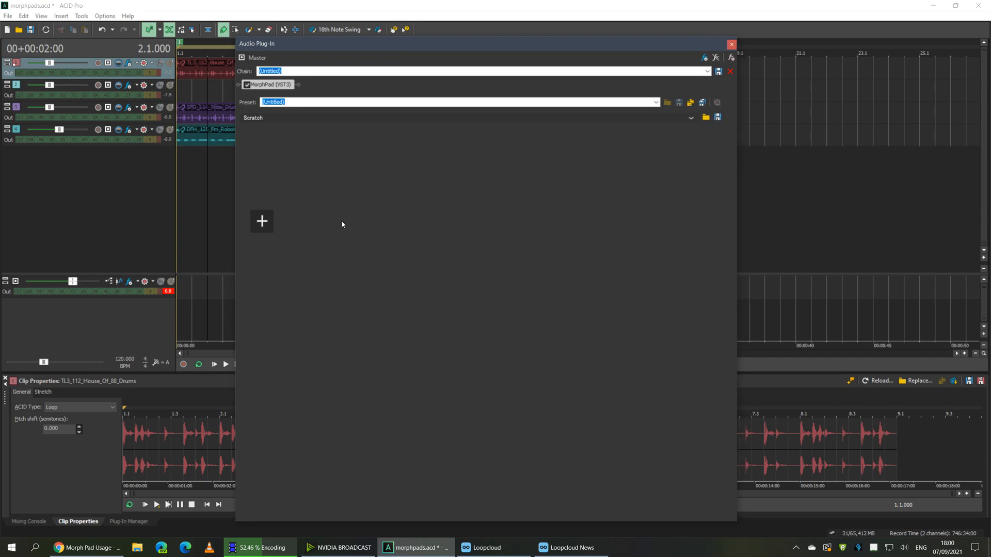
left_click(261, 221)
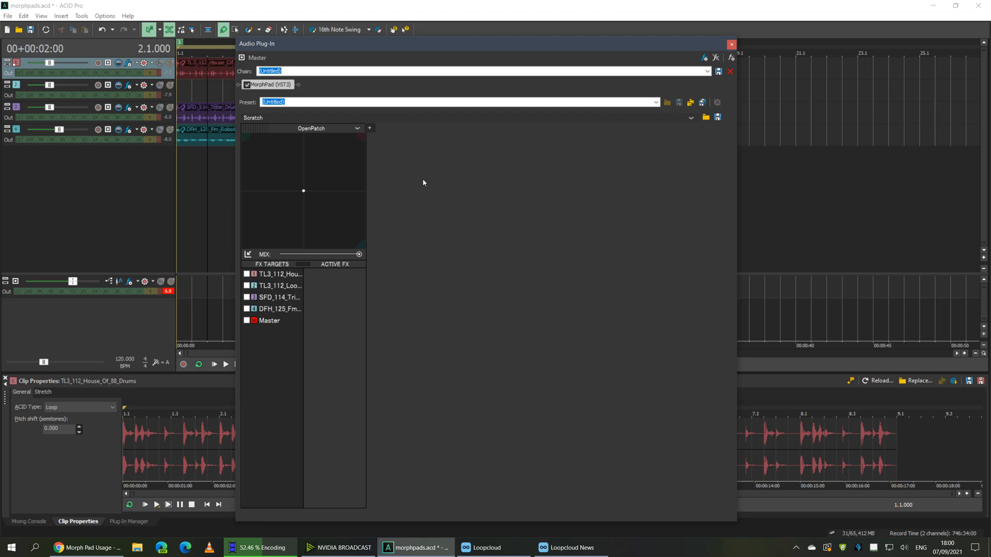
Load the Build-FreezeJK patch onto the pad and set the play position to 1.3
left_click(357, 129)
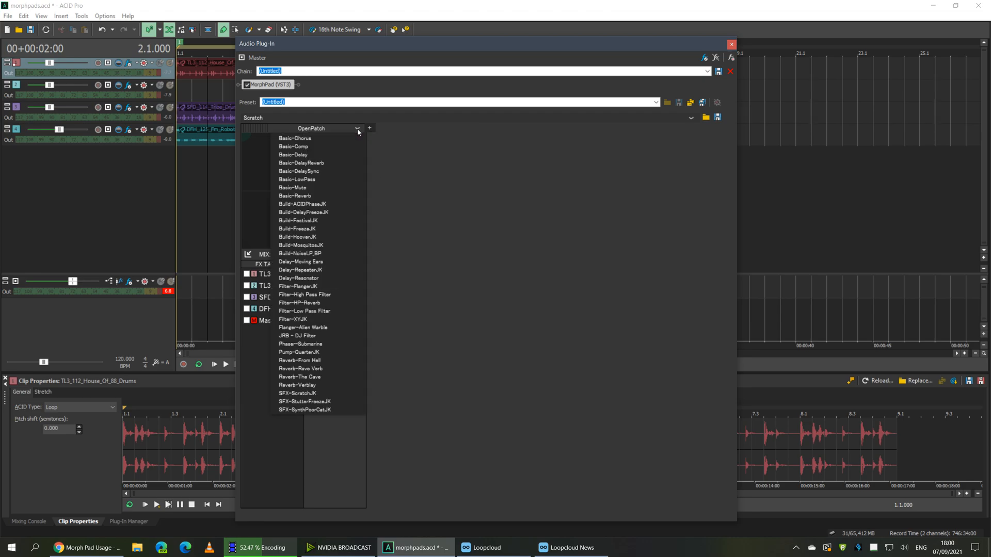
left_click(336, 229)
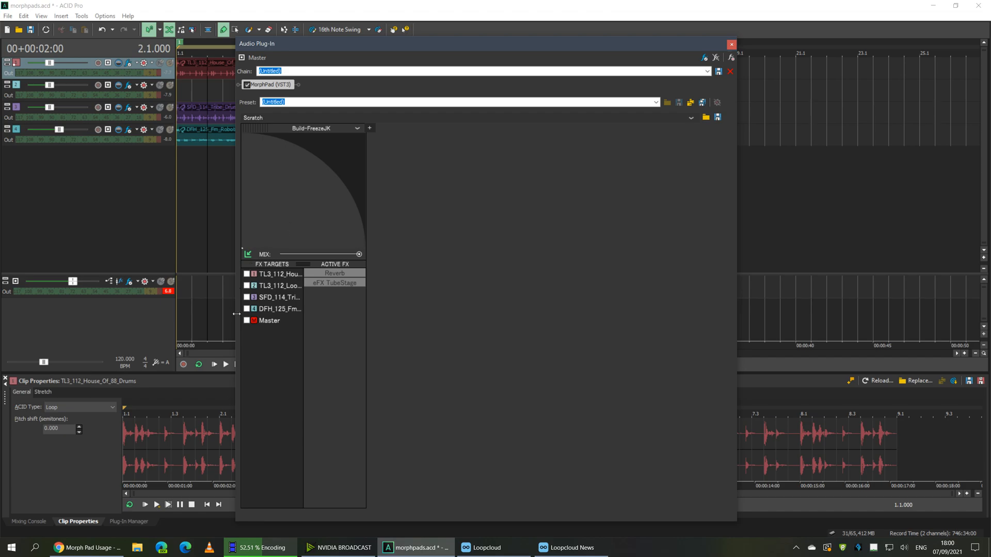
left_click(192, 169)
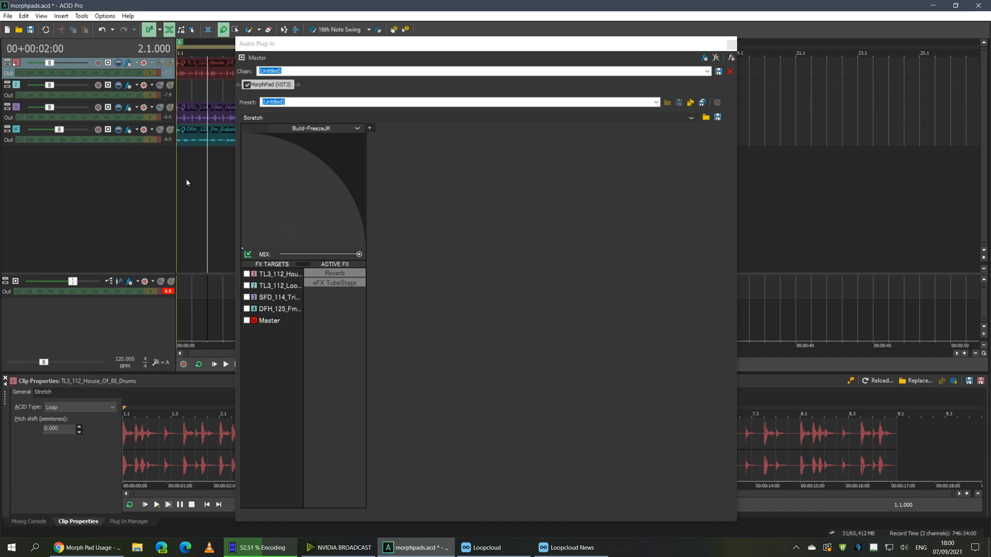
Lower the master volume to about -1.5 dB, start playback, and open the preset list
left_click(47, 282)
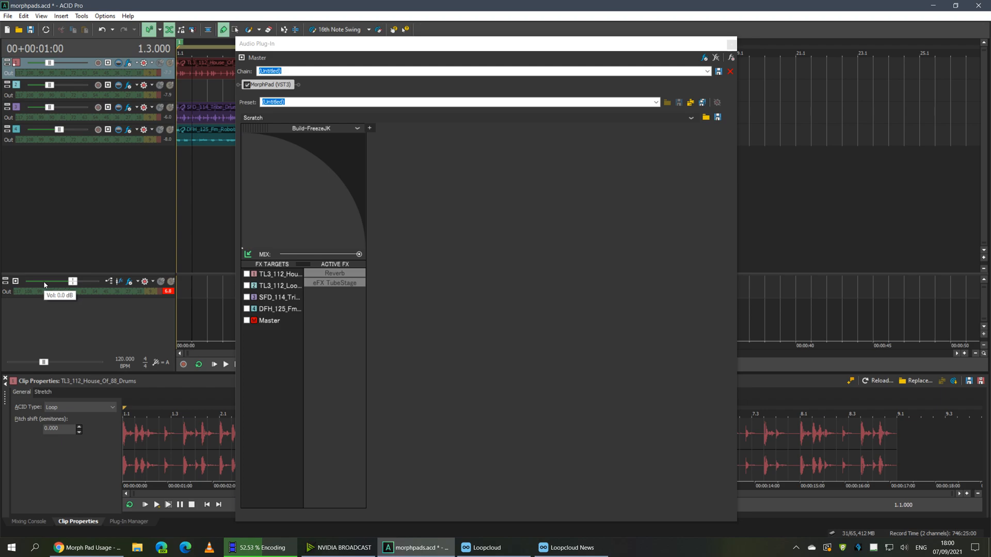
left_click_drag(43, 284, 35, 285)
left_click(36, 283)
left_click(36, 283)
left_click(36, 283)
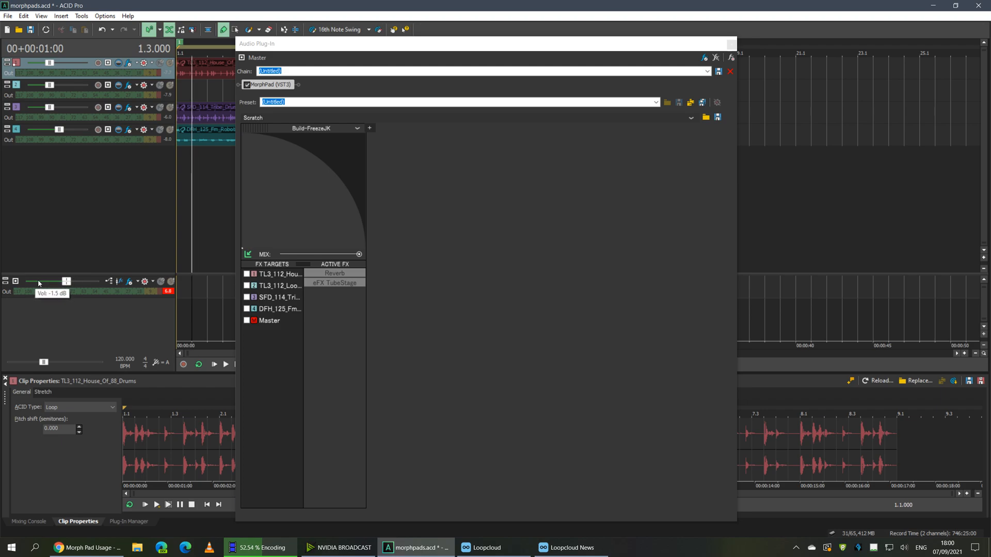
left_click_drag(65, 283, 55, 283)
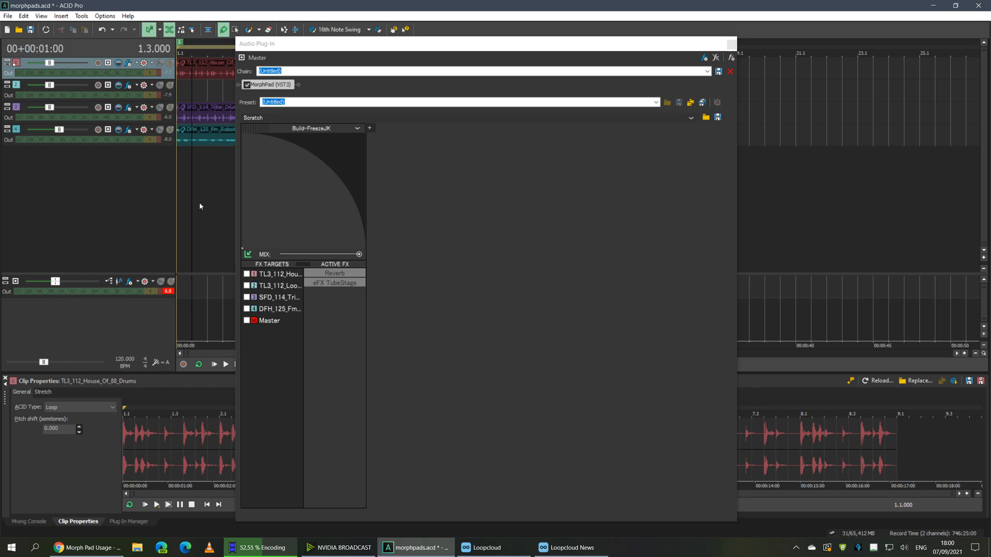
key("space")
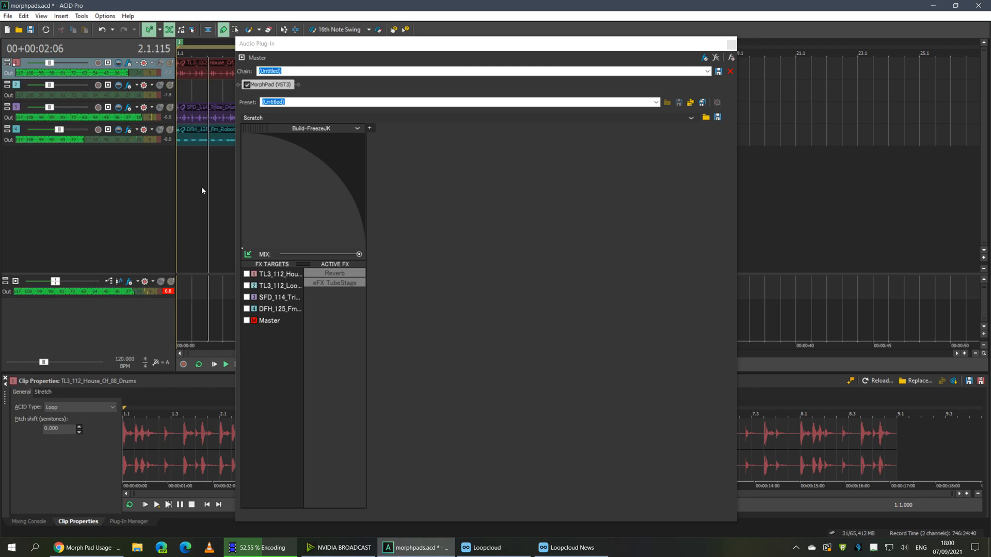
left_click(355, 129)
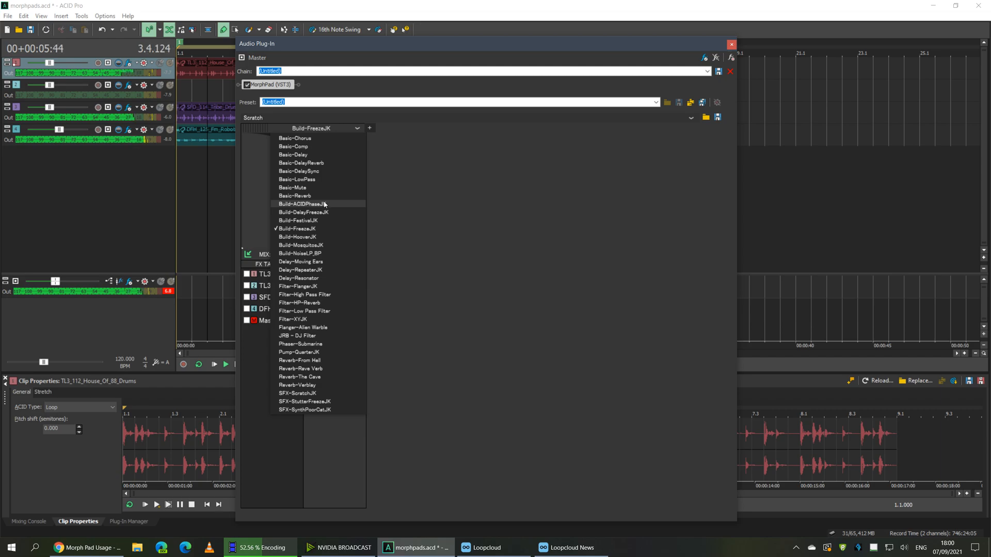
Load Basic-LowPass and sweep its morph point, briefly applying it to the Master bus
left_click(333, 179)
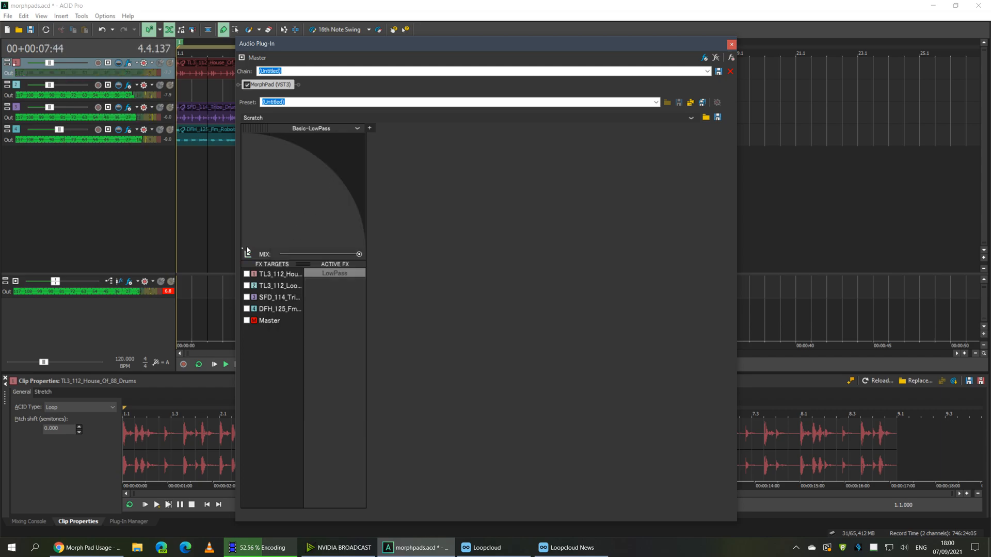
left_click_drag(304, 239, 285, 211)
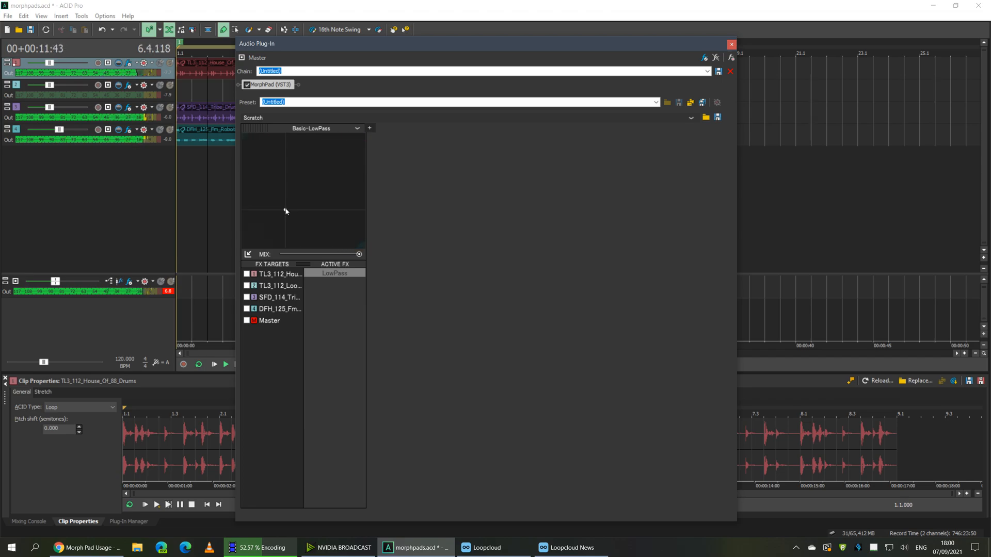
left_click_drag(299, 207, 296, 194)
left_click(267, 320)
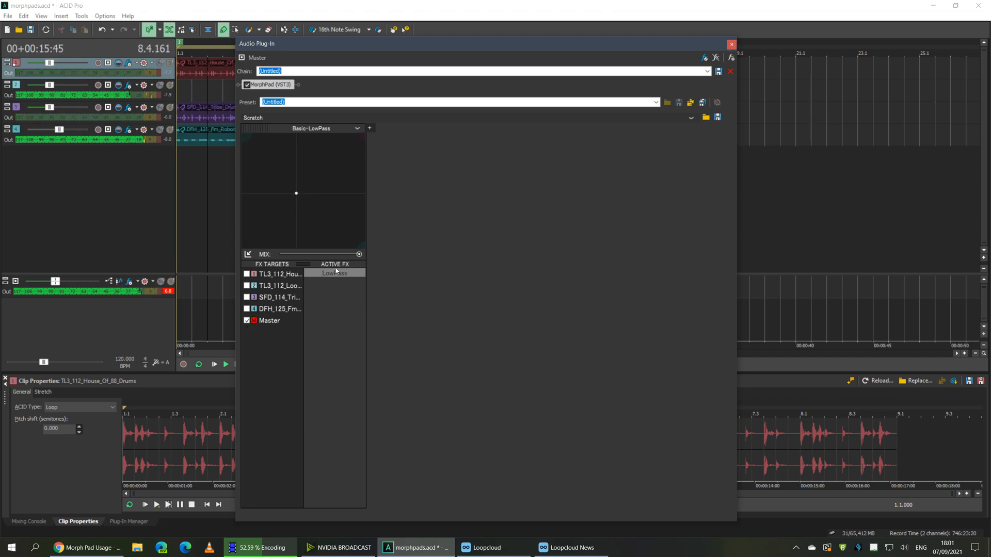
left_click_drag(296, 196, 250, 223)
left_click(247, 320)
Target tracks 1 and 4 while sweeping the morph point, try track 3, then add a second pad
left_click(246, 275)
left_click(248, 309)
left_click_drag(249, 220, 309, 155)
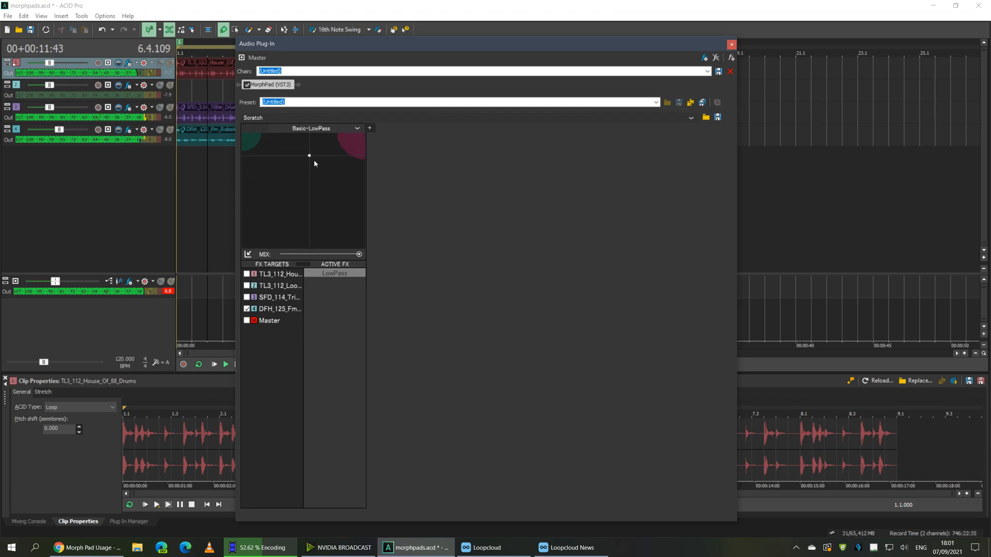
left_click(340, 162)
left_click(247, 297)
left_click_drag(341, 162, 265, 217)
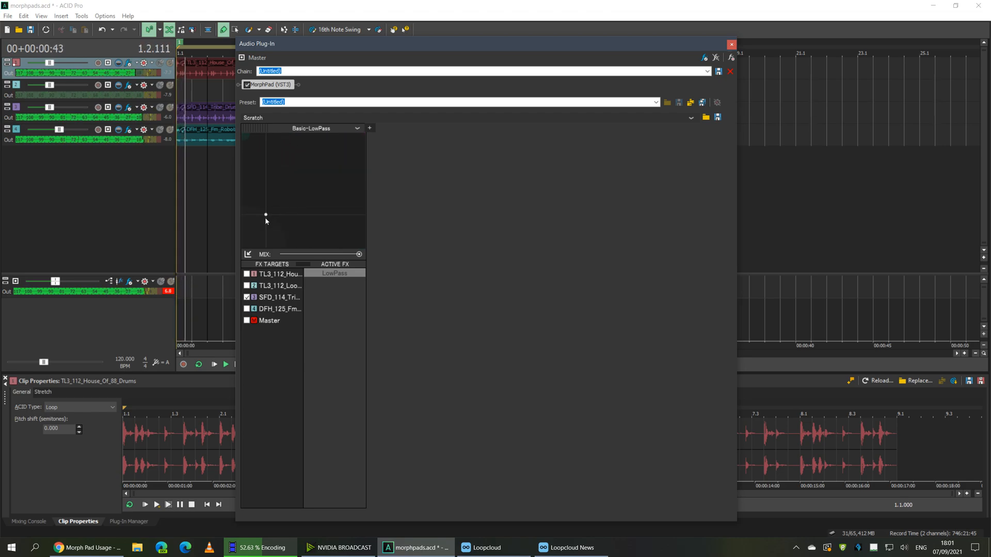
left_click(247, 298)
left_click(369, 128)
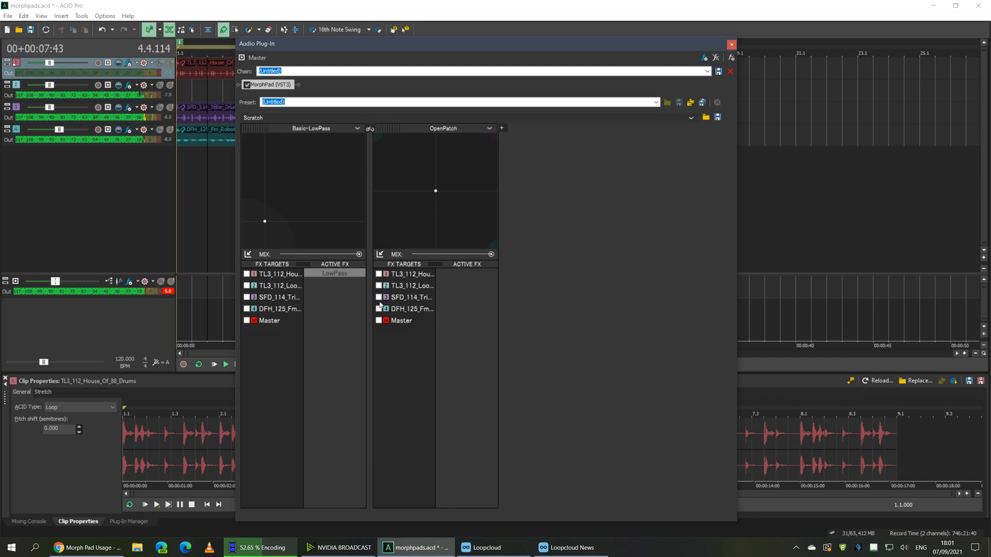
Target track 3 with the low-pass pad and load Filter-High Pass Filter on track 4
left_click(247, 297)
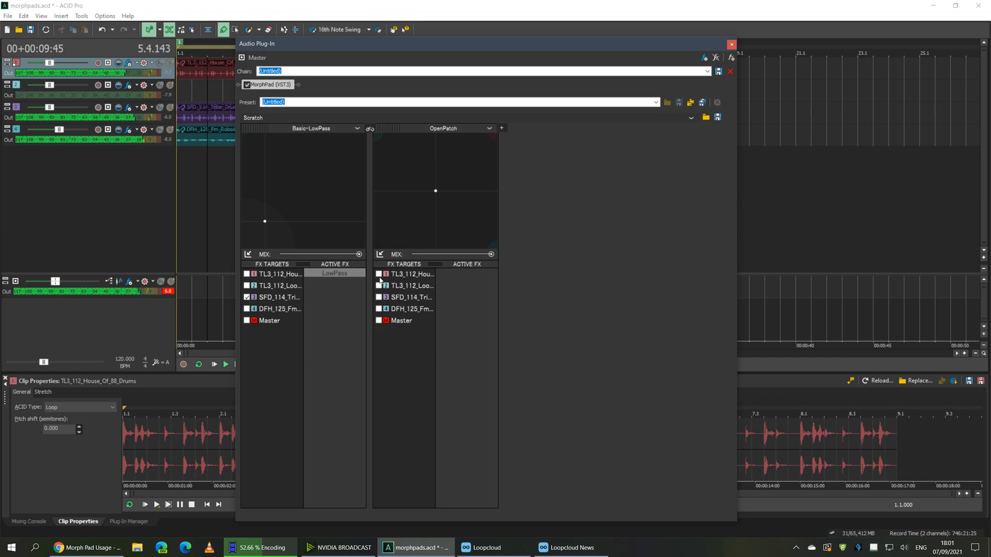
left_click(487, 129)
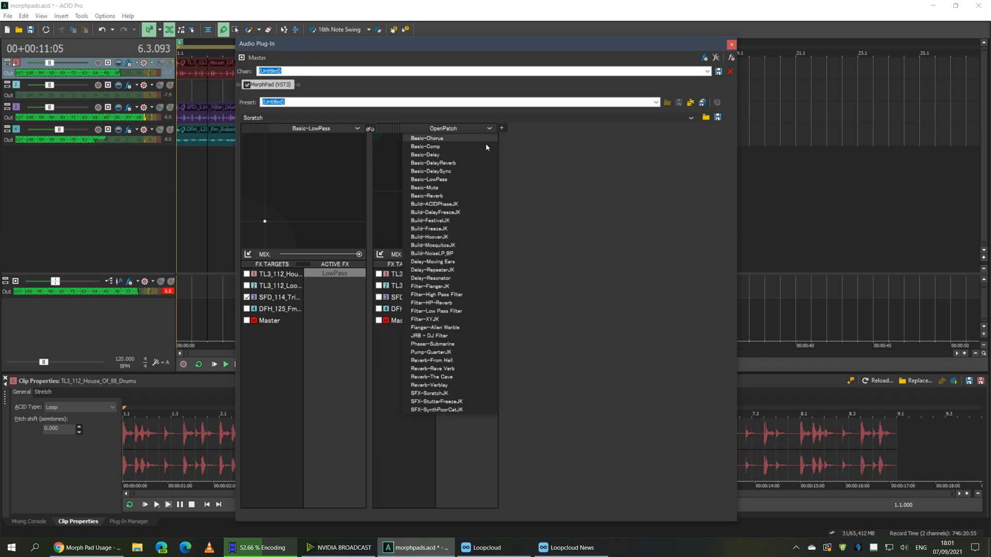
left_click(468, 295)
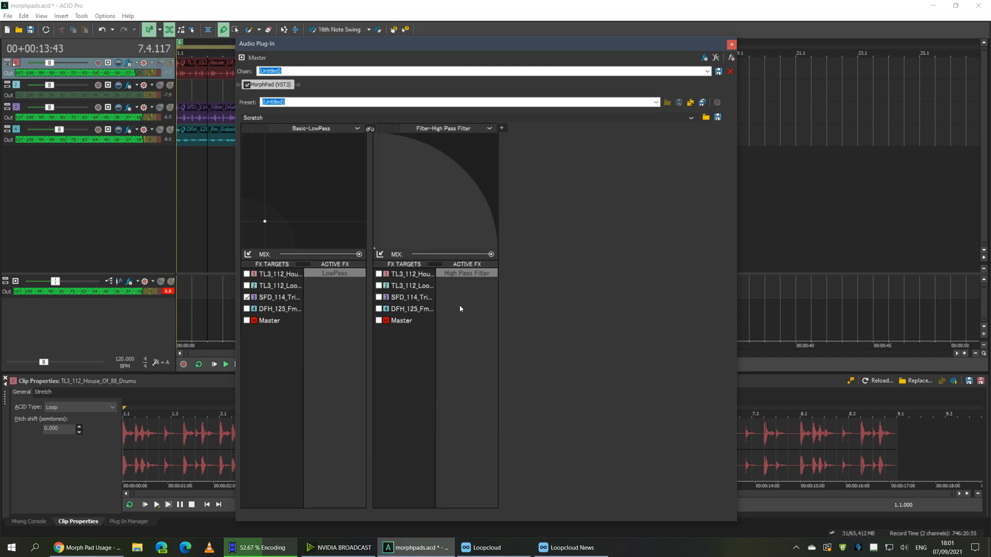
left_click(469, 199)
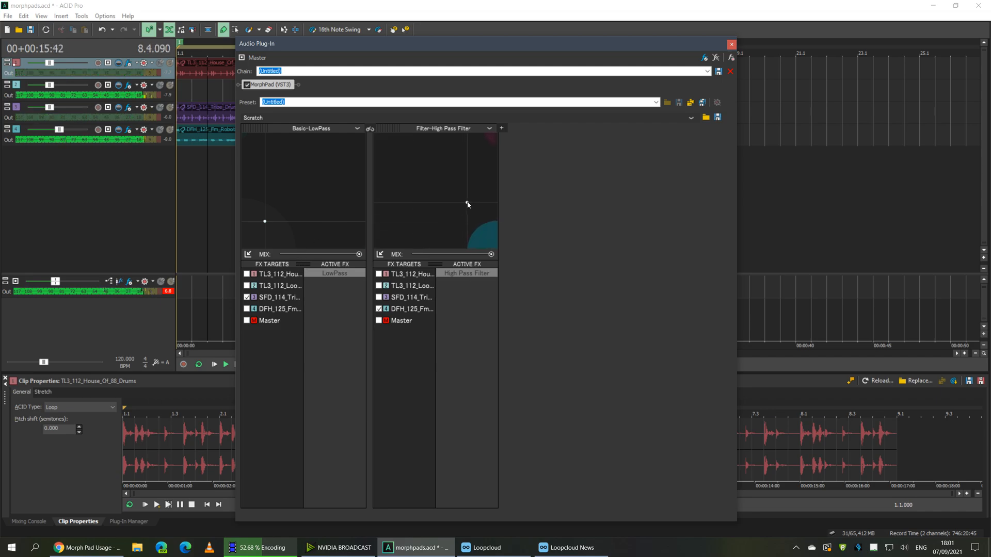
Move the high-pass and low-pass morph points across their pads, then stop playback
left_click_drag(452, 191, 402, 158)
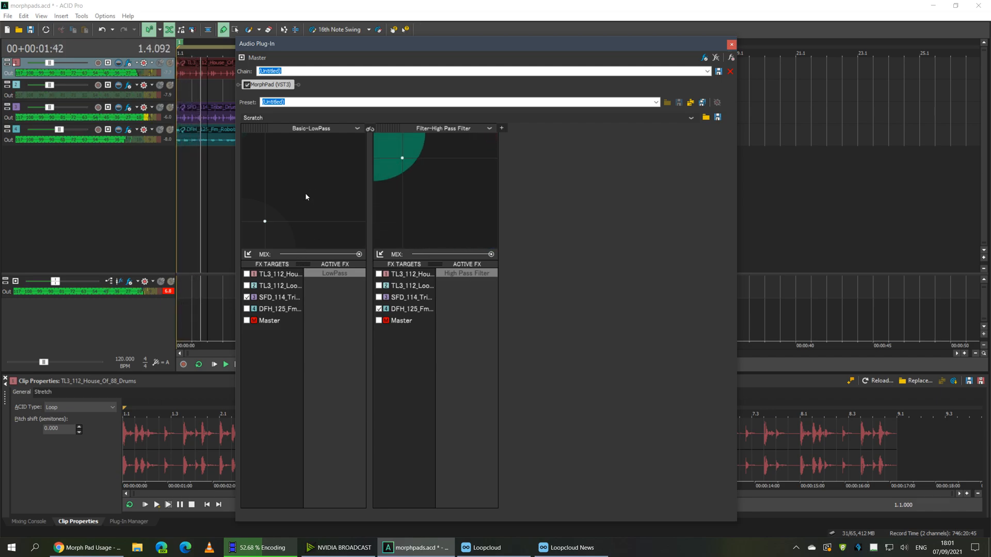
left_click_drag(305, 194, 321, 235)
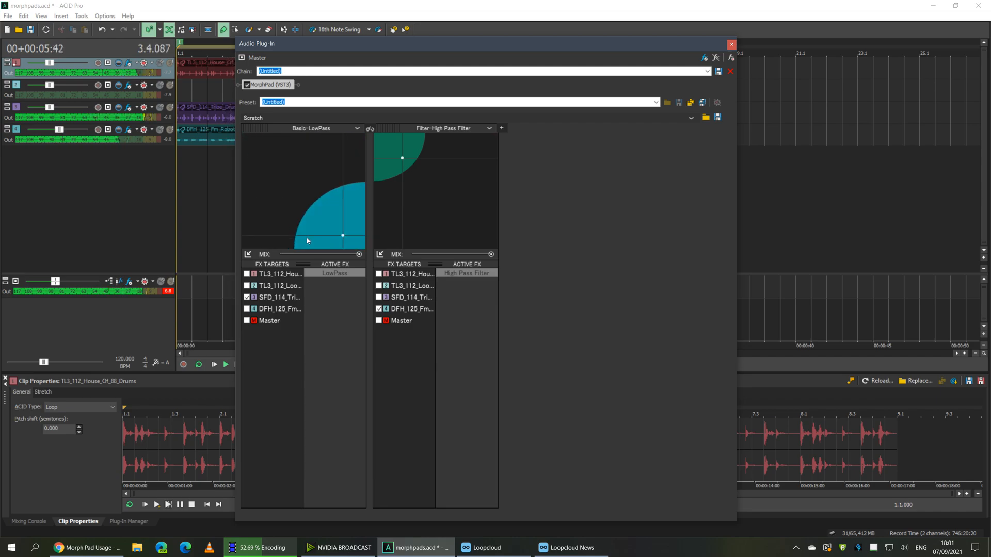
left_click(247, 254)
left_click(380, 253)
left_click(183, 191)
key("space")
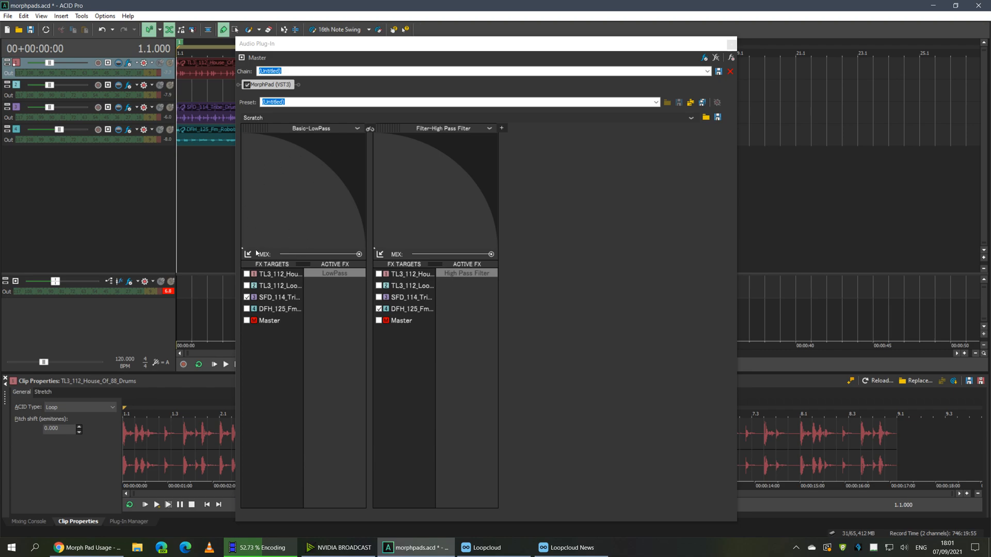
Remove track 3 from the low-pass targets and make the Master bus track taller
left_click(247, 298)
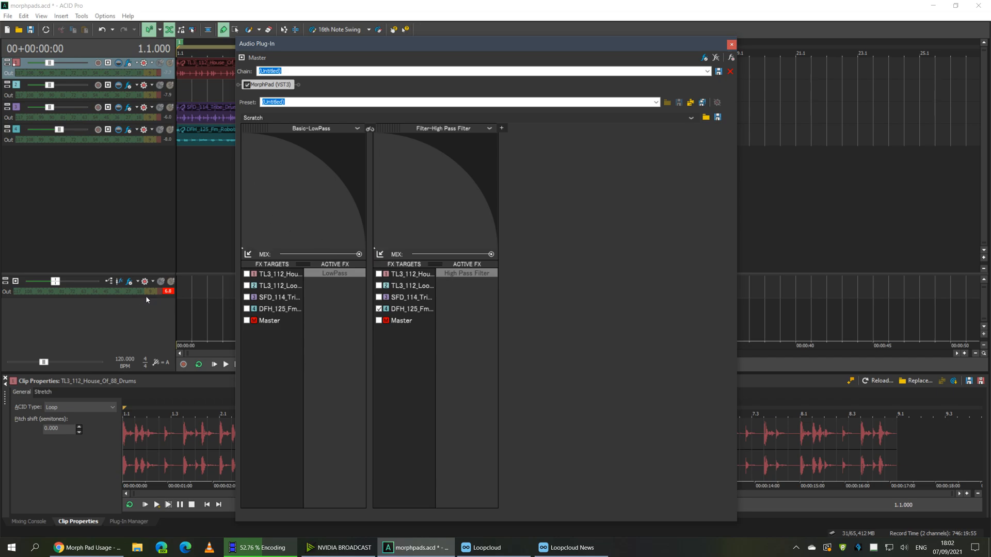
left_click_drag(146, 297, 148, 319)
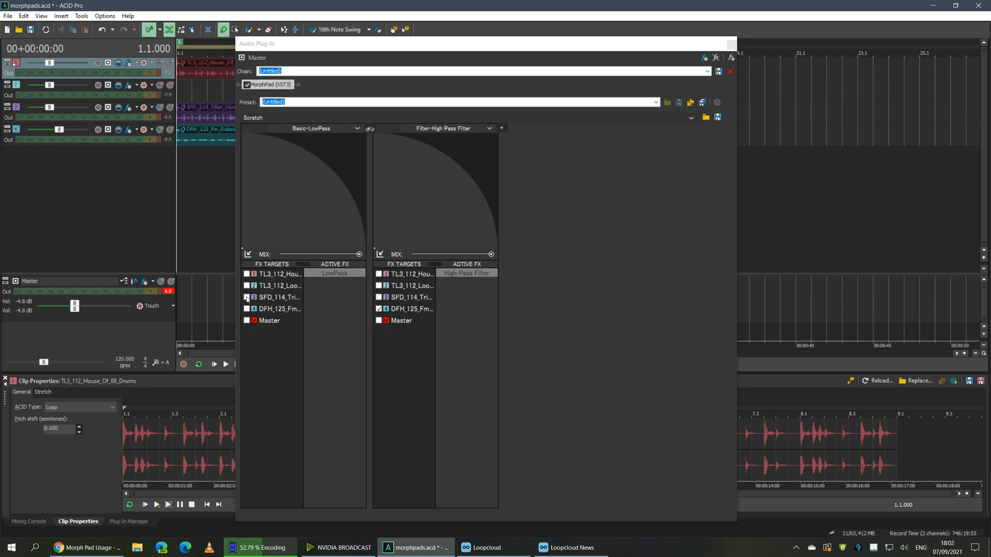
left_click_drag(170, 277, 170, 175)
left_click_drag(151, 226, 136, 305)
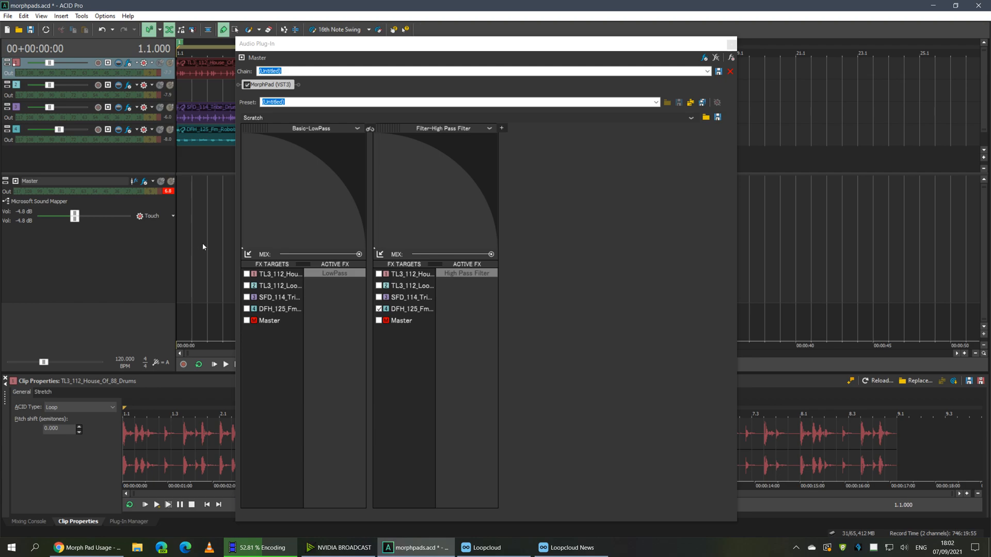
left_click_drag(216, 176, 225, 202)
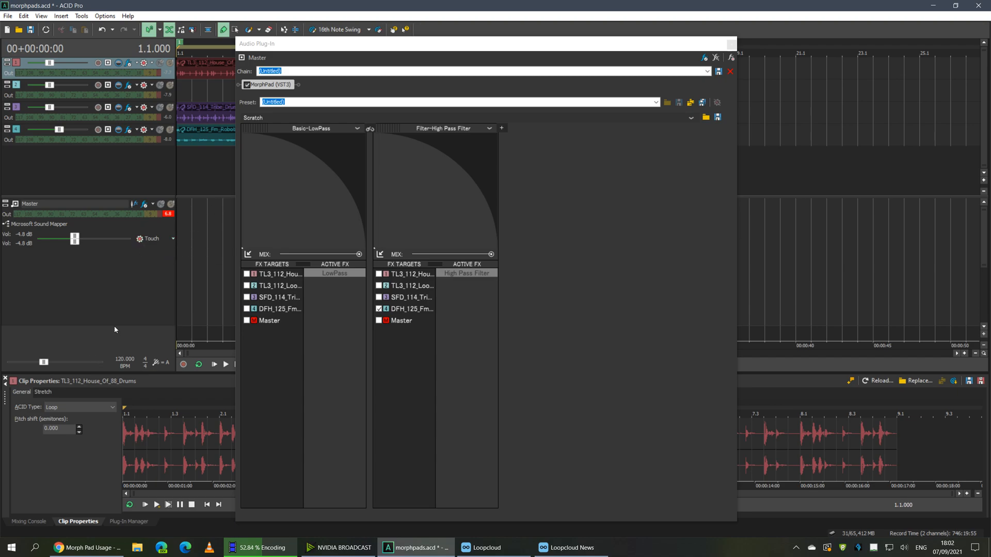
Resize the Master bus panel to show output and volume, and toggle its Touch automation
left_click_drag(113, 326, 140, 239)
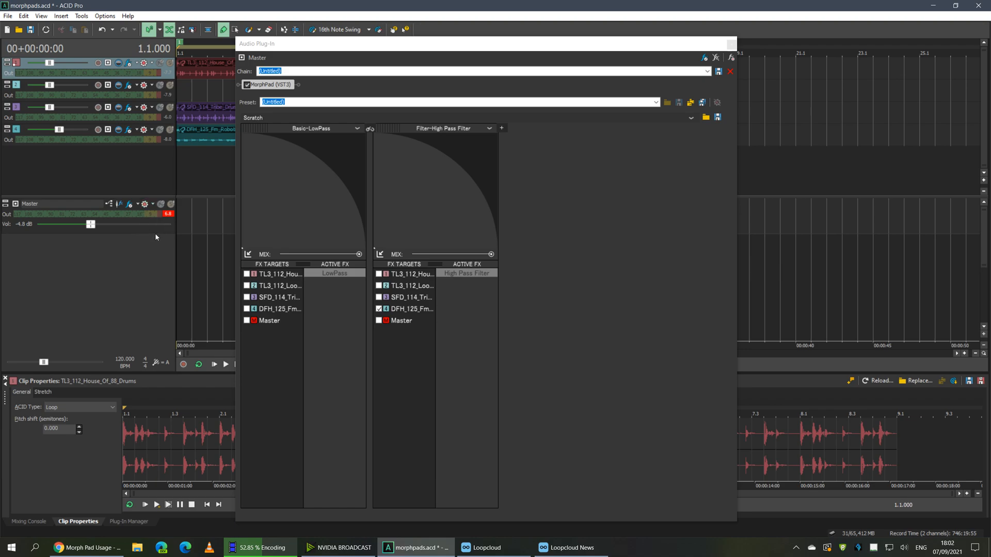
left_click_drag(154, 236, 138, 310)
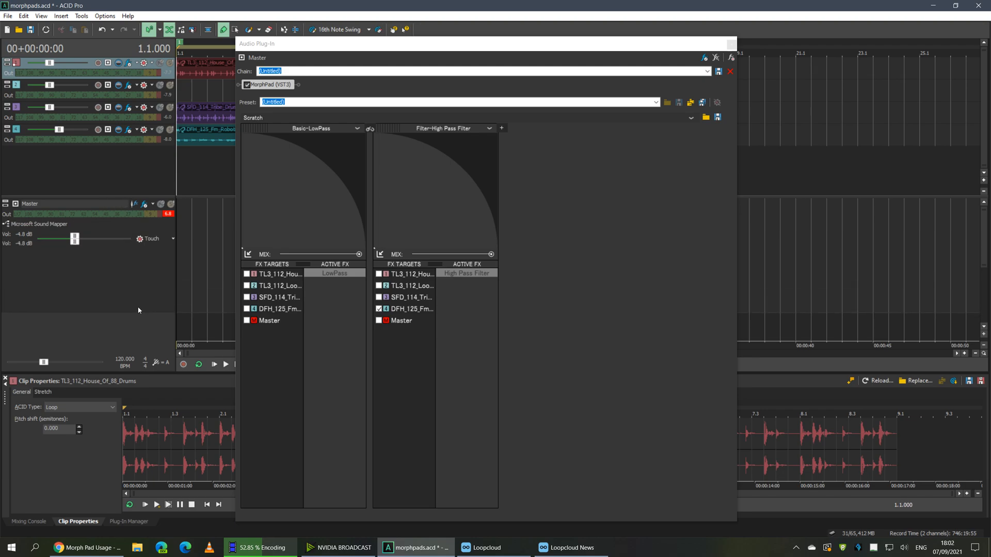
left_click(144, 239)
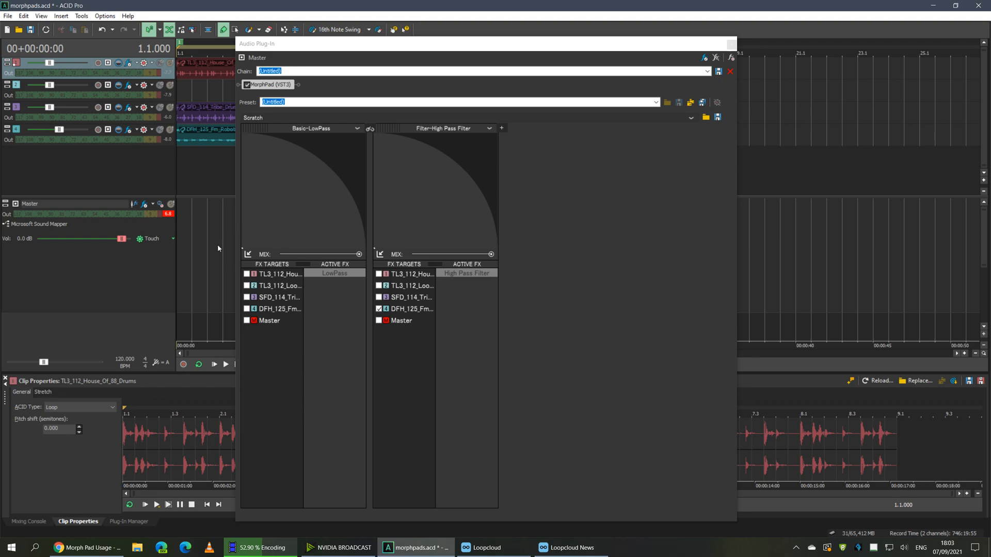
left_click(145, 240)
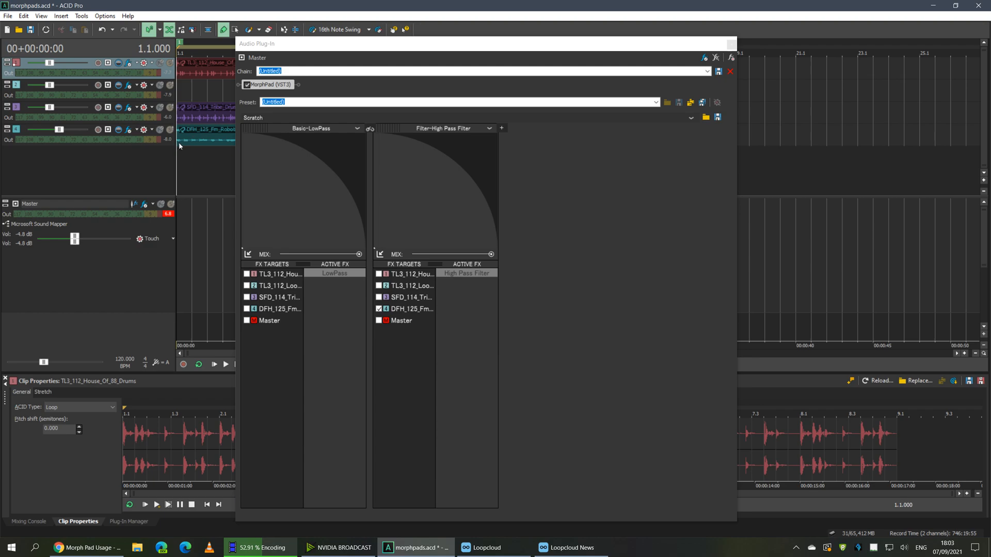
Look over MorphPad's parameters in Configure FX Automation and cancel without selecting any
left_click(731, 58)
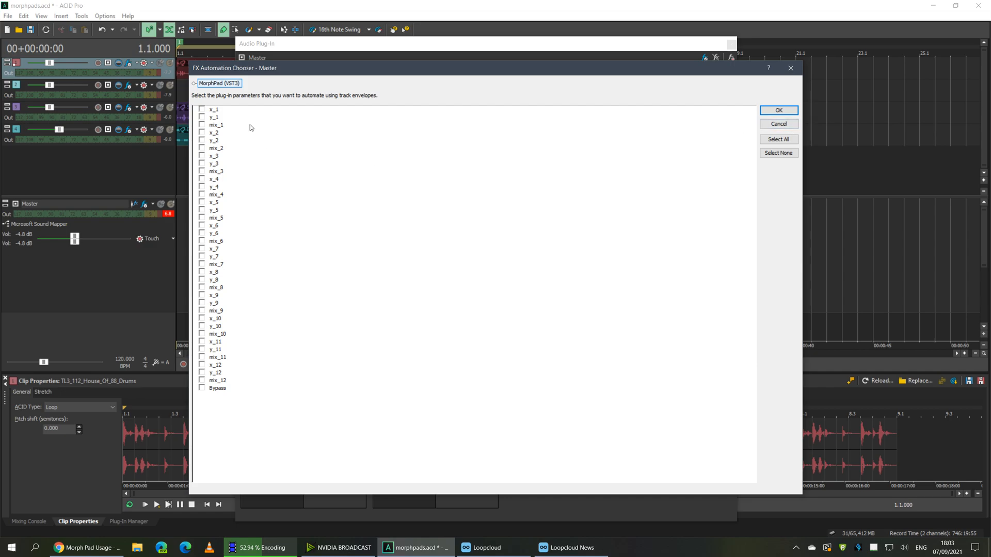
left_click(778, 124)
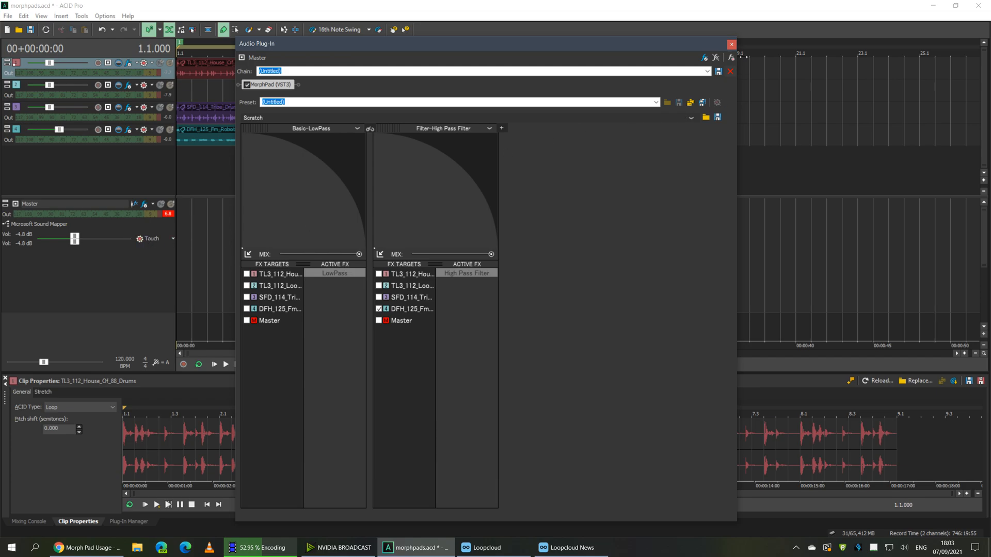
left_click(184, 256)
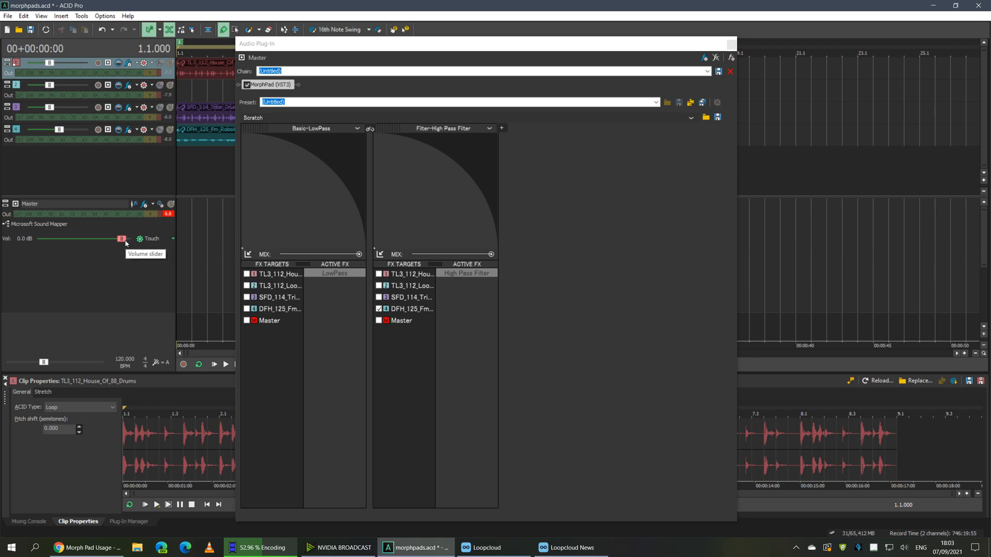
During playback, apply both filter pads to Master and sweep their morph points, then stop
left_click_drag(355, 41, 507, 32)
key("space")
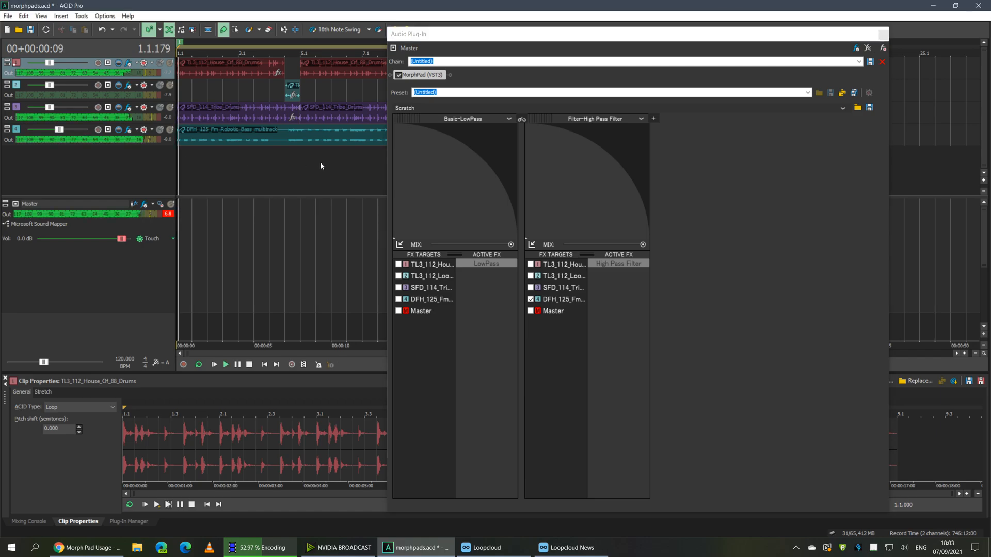
left_click(398, 312)
left_click(530, 311)
mouse_move(398, 231)
left_mouse_down()
mouse_move(462, 213)
mouse_move(487, 229)
mouse_move(506, 224)
mouse_move(478, 225)
mouse_move(418, 190)
mouse_move(511, 222)
mouse_move(472, 209)
mouse_move(411, 227)
mouse_move(465, 230)
mouse_move(405, 238)
mouse_move(504, 220)
mouse_move(406, 177)
mouse_move(407, 223)
mouse_move(483, 218)
mouse_move(460, 210)
mouse_move(475, 215)
mouse_move(437, 218)
mouse_move(405, 190)
mouse_move(412, 158)
mouse_move(471, 218)
mouse_move(463, 214)
left_mouse_up()
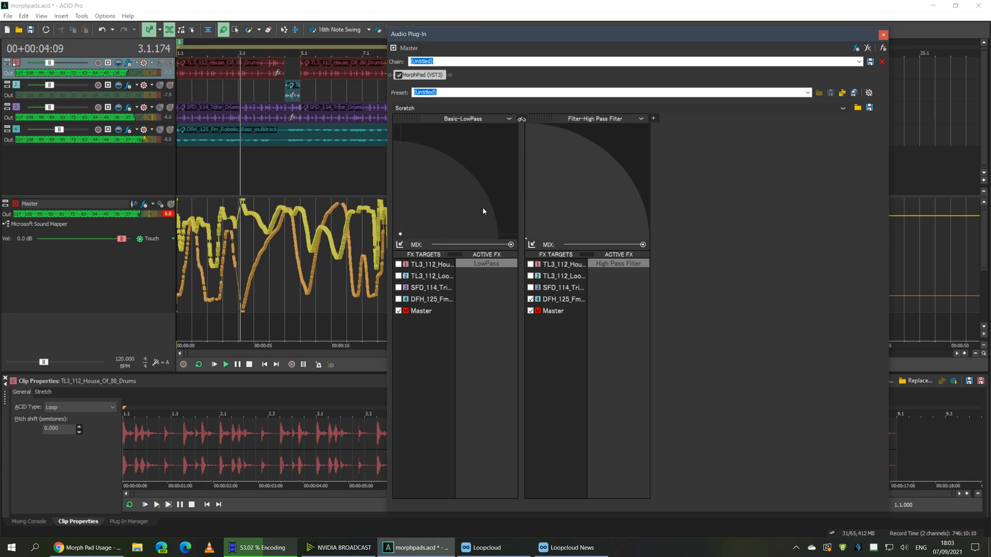
mouse_move(529, 237)
left_mouse_down()
mouse_move(625, 214)
mouse_move(609, 194)
mouse_move(559, 190)
mouse_move(532, 204)
mouse_move(557, 225)
mouse_move(628, 223)
mouse_move(587, 229)
mouse_move(541, 194)
mouse_move(553, 206)
mouse_move(584, 223)
mouse_move(622, 209)
mouse_move(547, 178)
mouse_move(534, 139)
mouse_move(597, 165)
mouse_move(621, 155)
mouse_move(555, 165)
mouse_move(533, 151)
mouse_move(538, 158)
mouse_move(530, 133)
mouse_move(527, 224)
mouse_move(571, 234)
left_mouse_up()
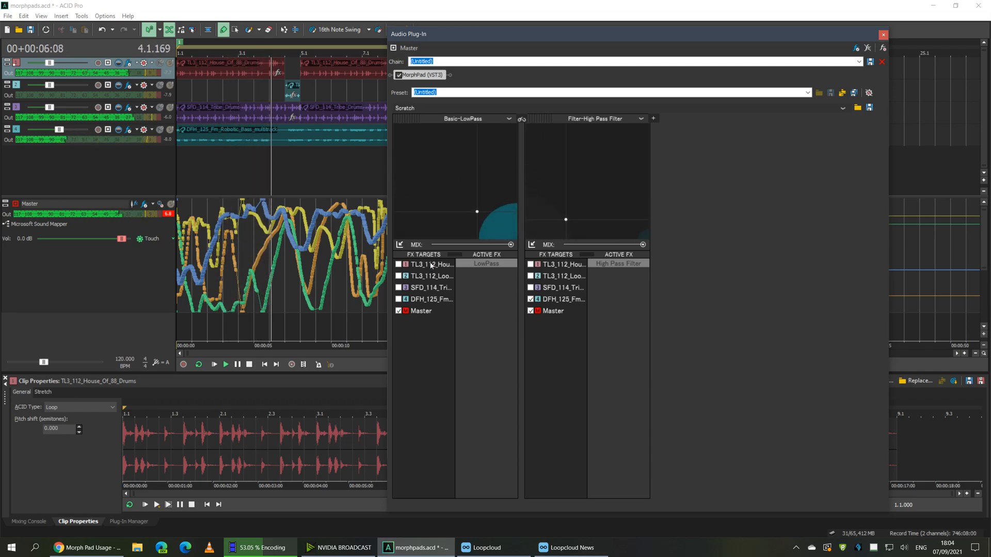
key("space")
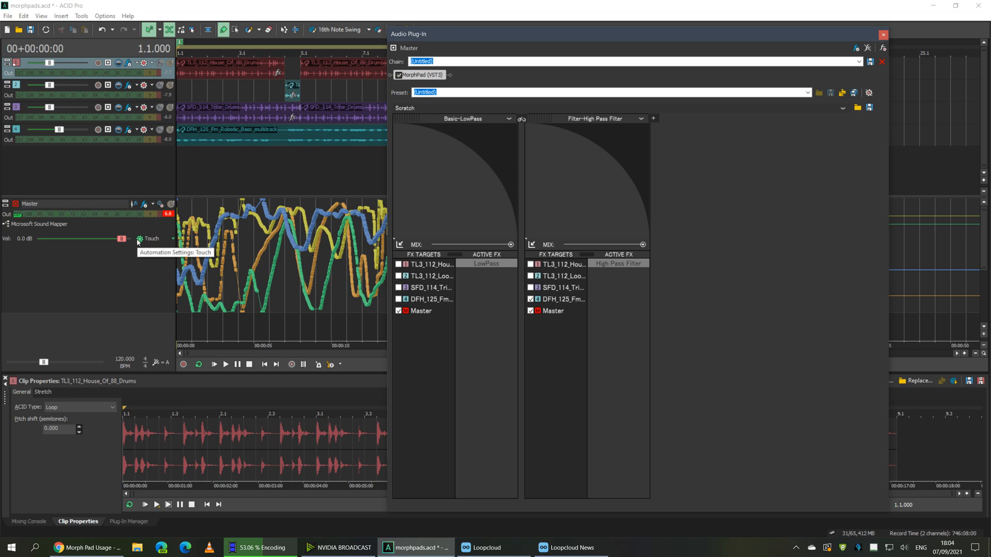
Switch the Master volume automation control, replay the filter morph, and move the plug-in window up-left
left_click(138, 240)
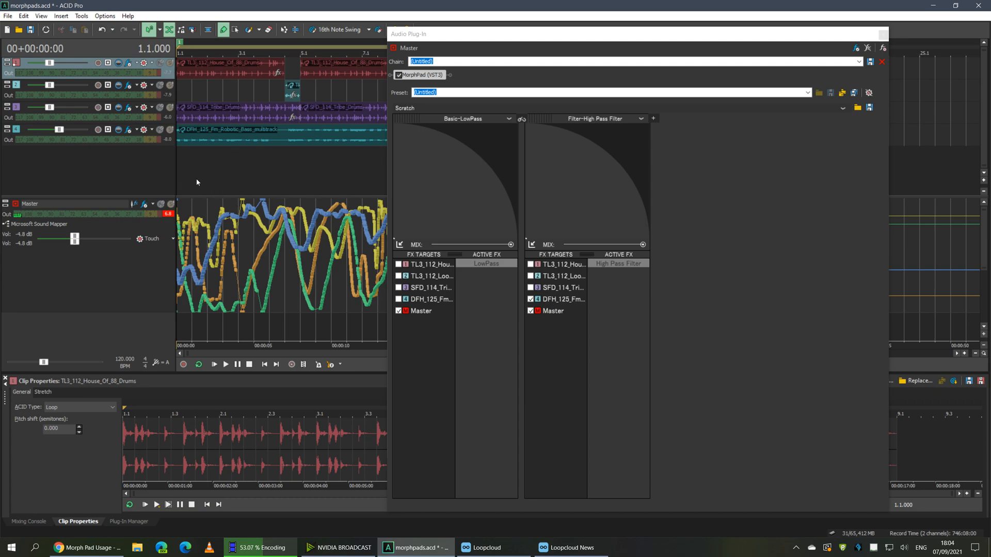
key("space")
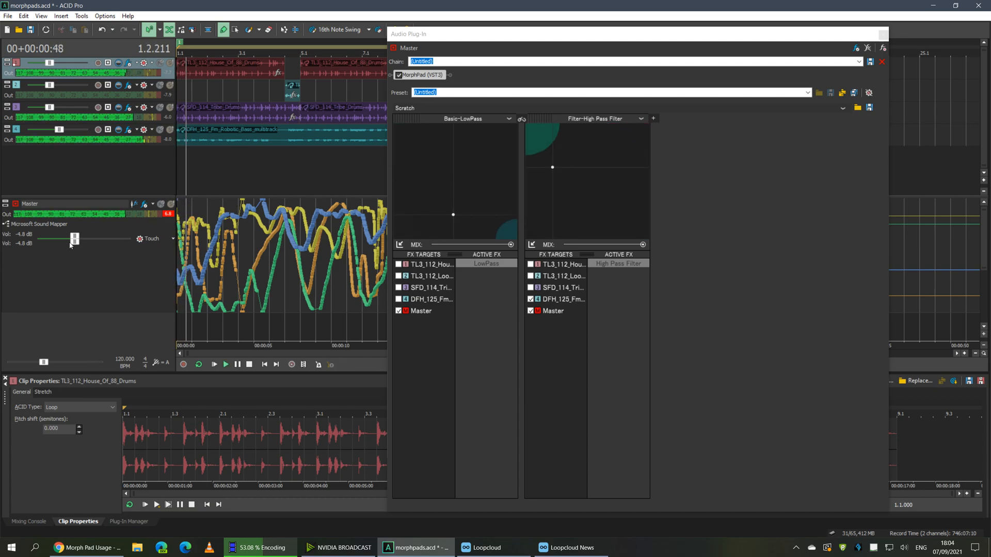
key("space")
key("space")
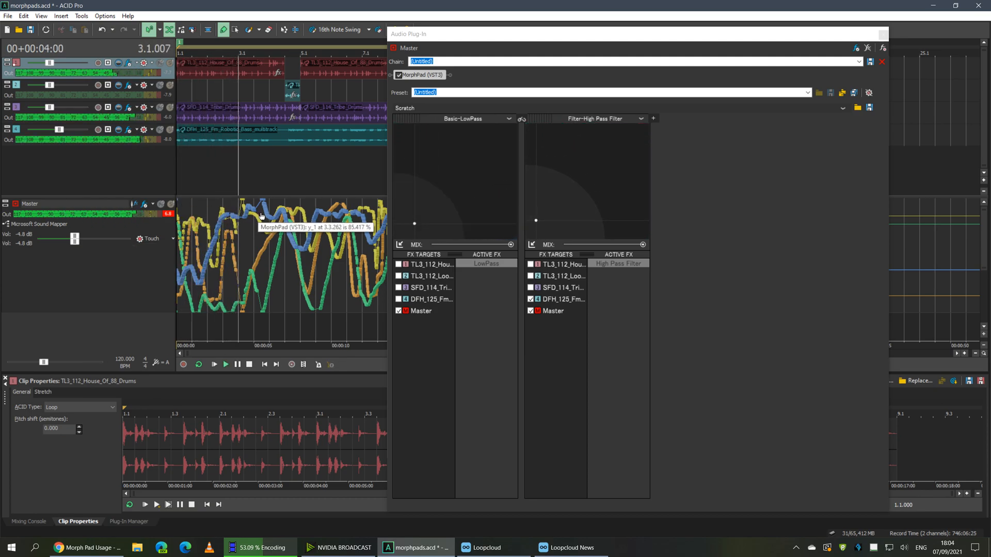
key("space")
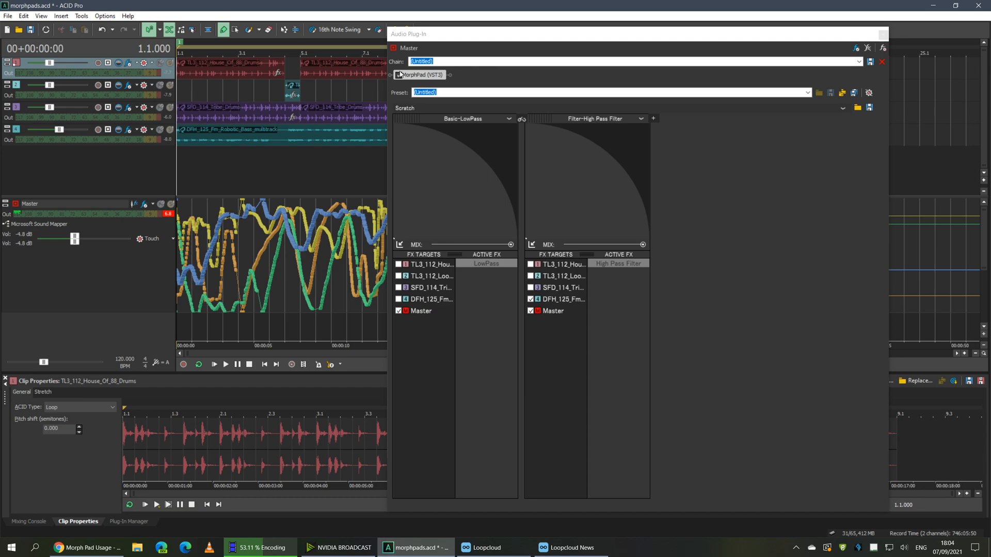
left_click_drag(418, 37, 326, 19)
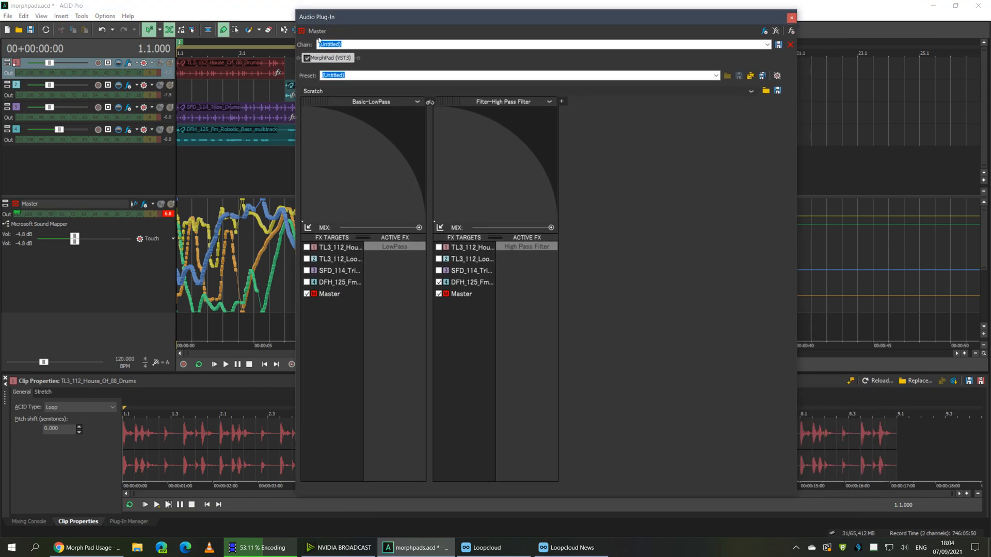
Remove MorphPad from the master chain, then toggle Edit > Activate Morph Pads off and back on
left_click(775, 31)
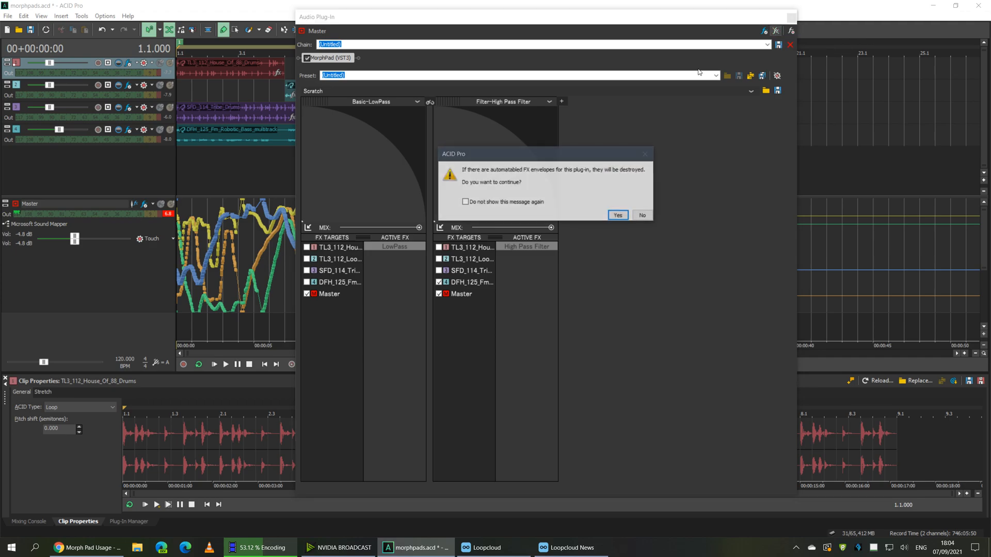
left_click(618, 215)
left_click(23, 17)
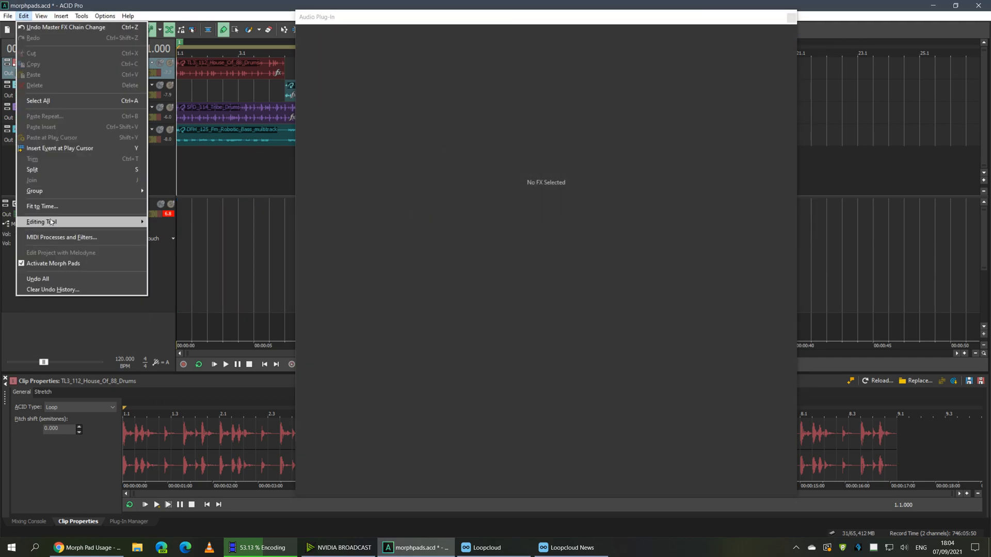
left_click(53, 263)
left_click(23, 17)
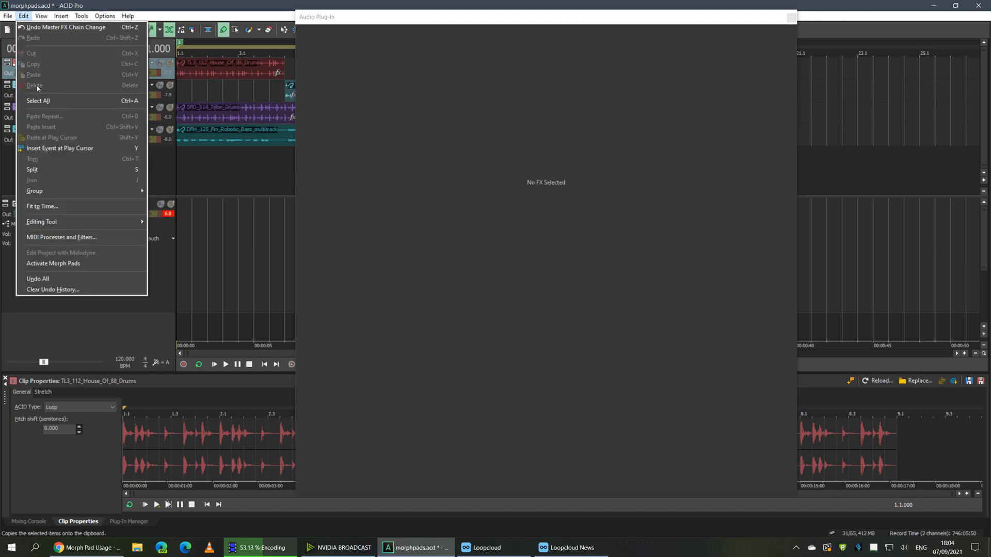
left_click(53, 263)
Close the master plug-in window and the Morph Pads panel, then reopen the master FX chain
left_click(791, 18)
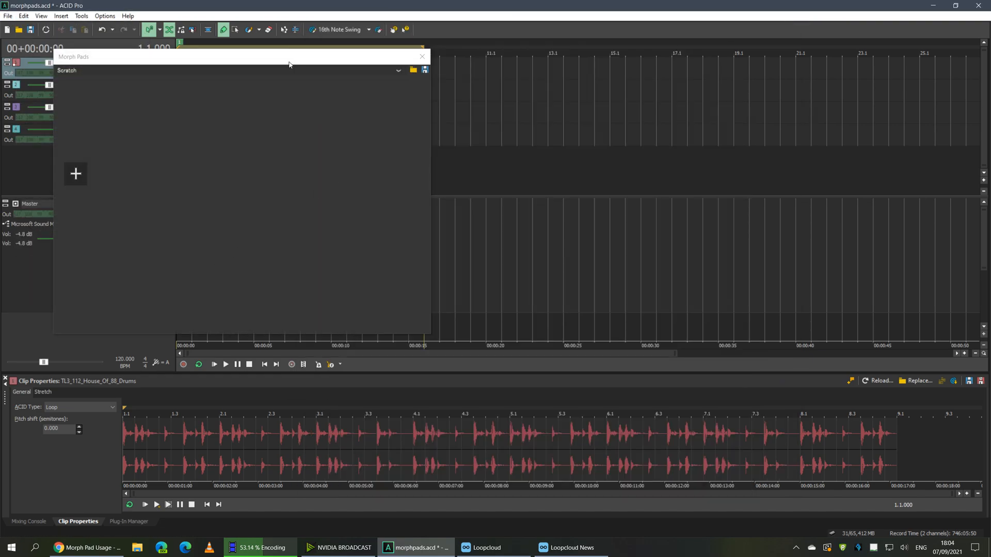
left_click_drag(289, 59, 380, 63)
left_click(516, 61)
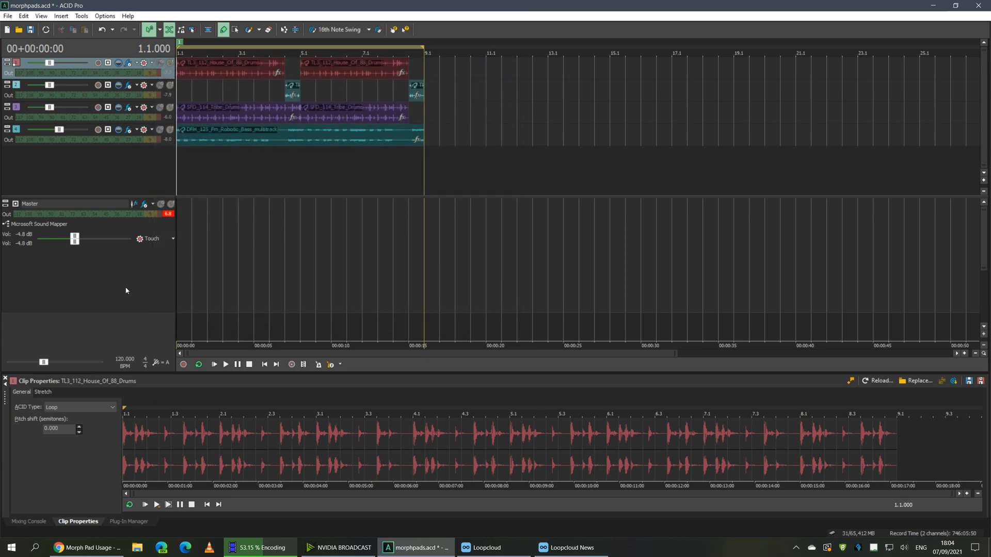
left_click(144, 205)
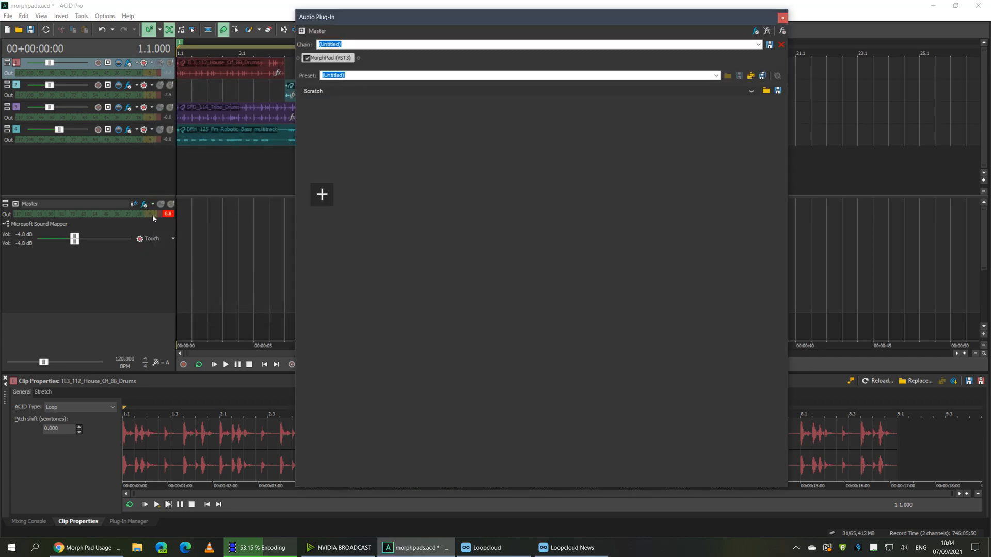
Create a new FX pad group, check the OpenPatch preset list, and switch to Preset Mode (Shift+F10)
left_click(317, 196)
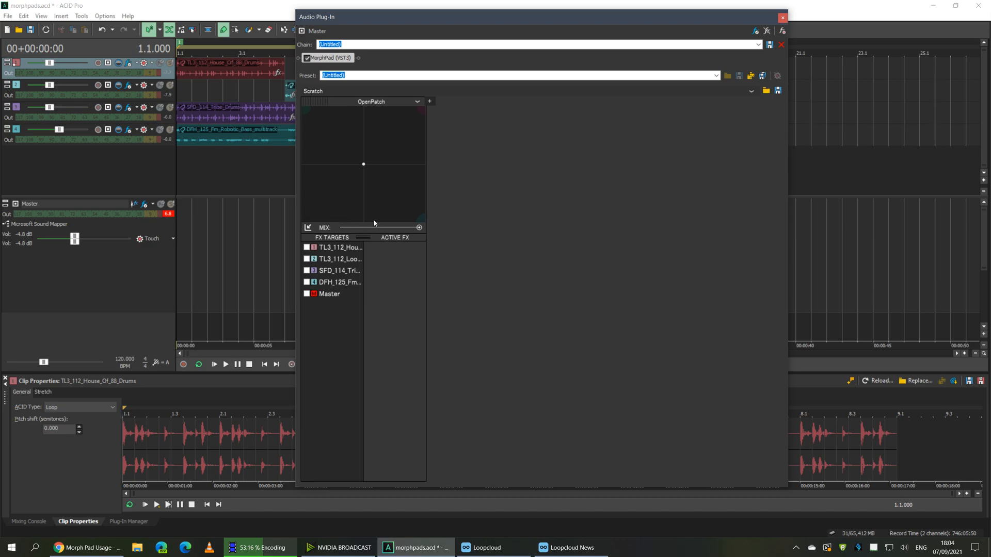
left_click(418, 102)
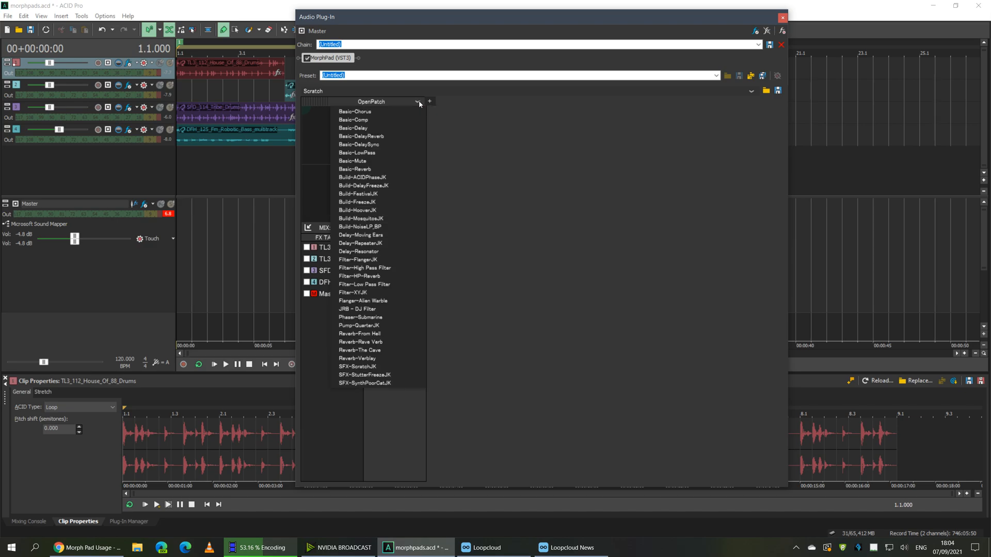
left_click(497, 253)
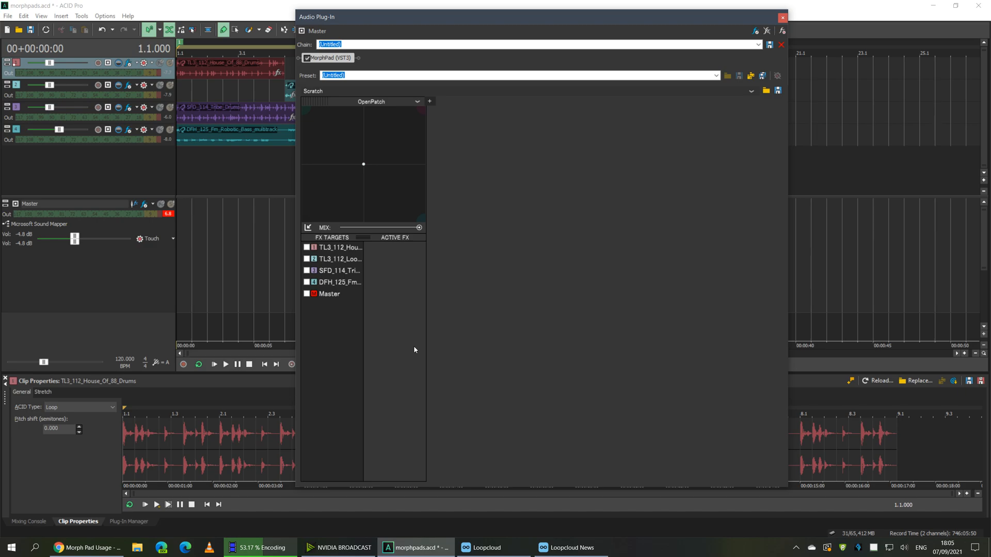
key("shift+F10")
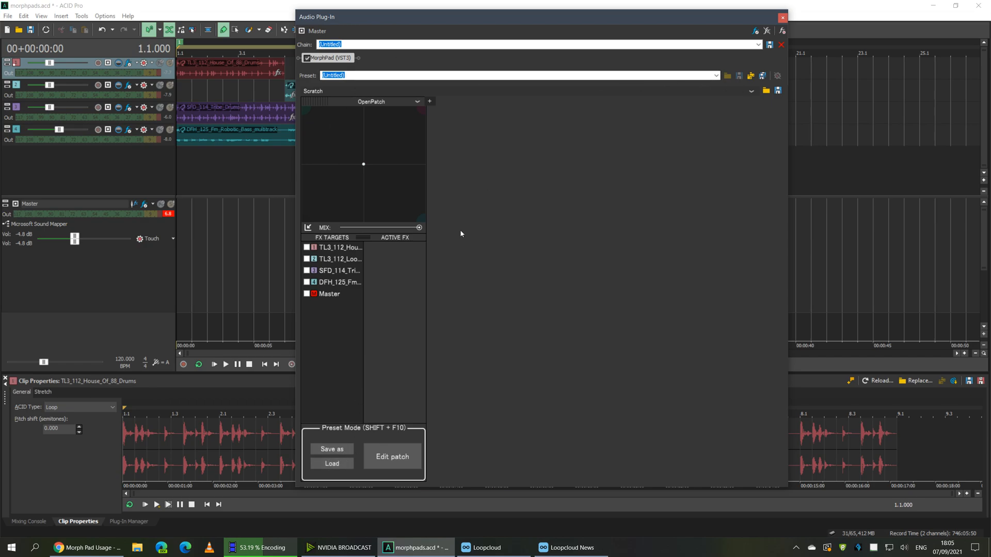
Open the Edit FX Patch for Track window from Edit patch in the Preset Mode panel
left_click(368, 458)
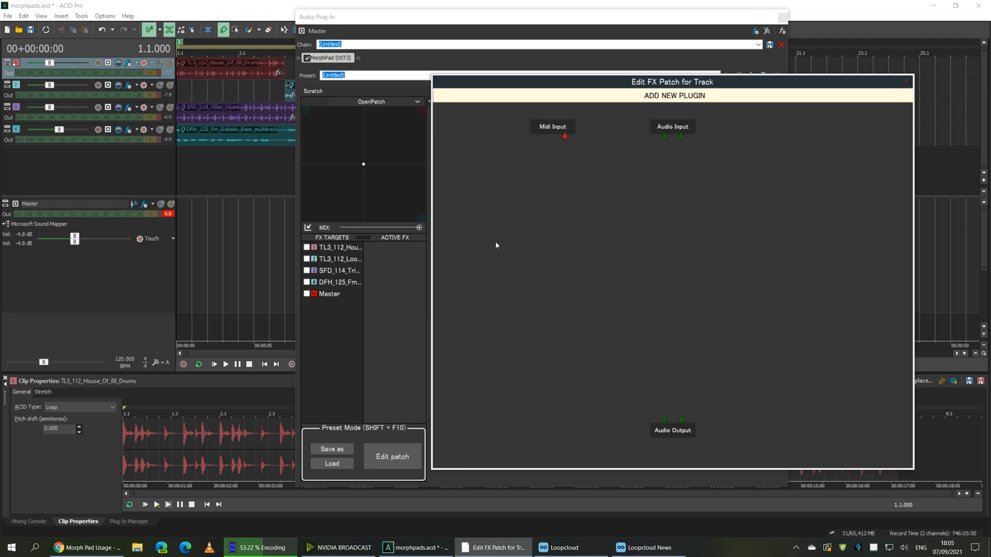
Open the list of plug-ins to add to the patch and scroll through it
left_click(552, 96)
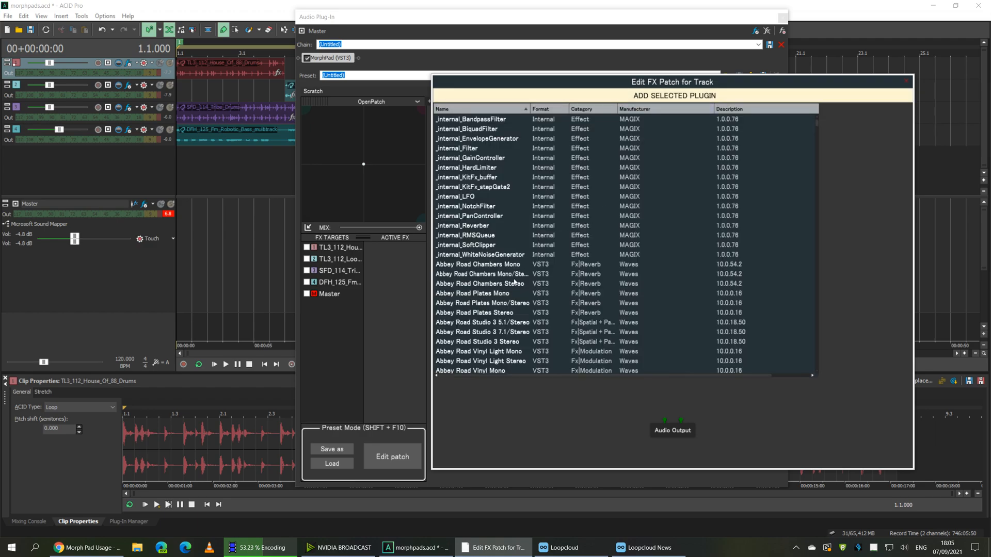
scroll(515, 279, "down", 10)
scroll(519, 275, "up", 10)
scroll(520, 273, "down", 15)
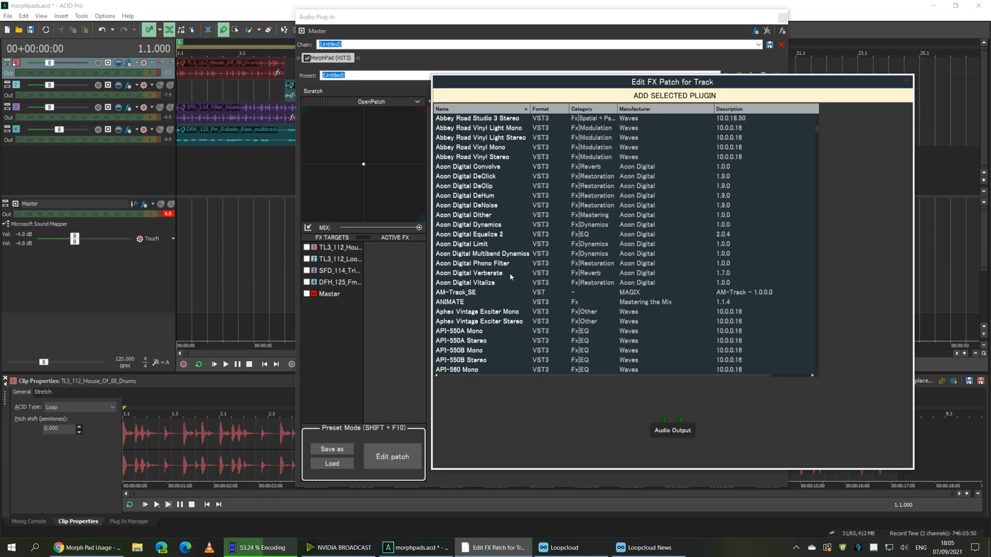
scroll(510, 277, "down", 5)
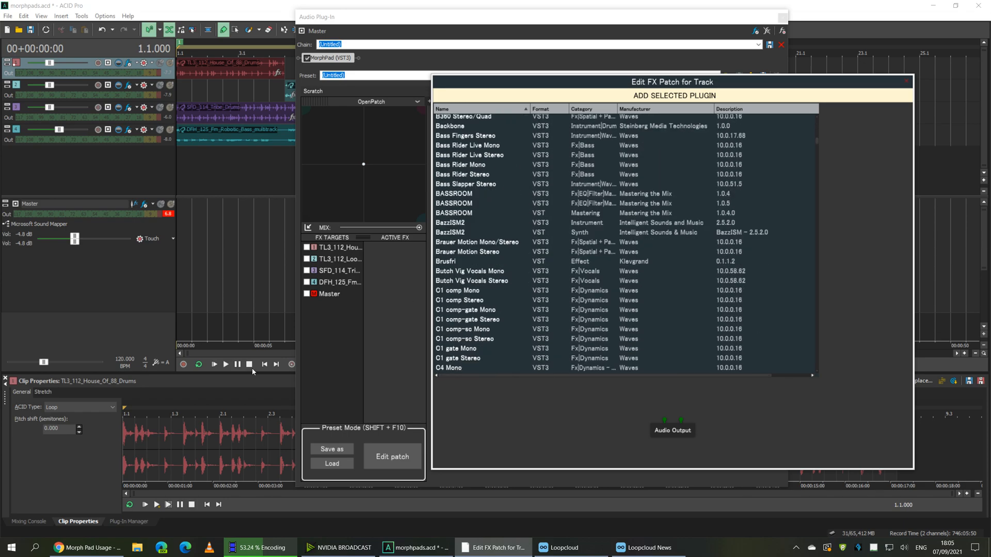
View the Plug-In Manager vendor list, return to the patch plug-in list, and scroll back to the top
left_click(122, 526)
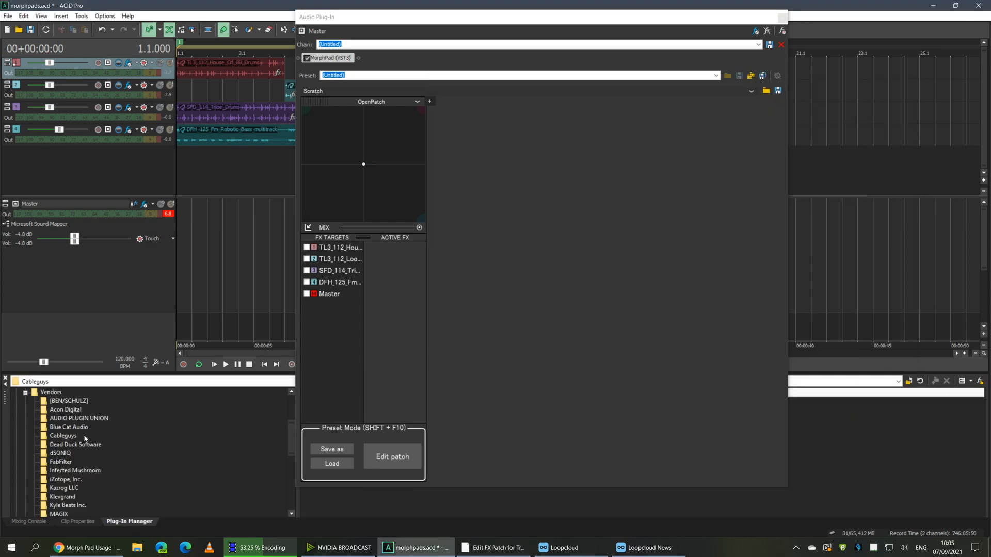
left_click(399, 458)
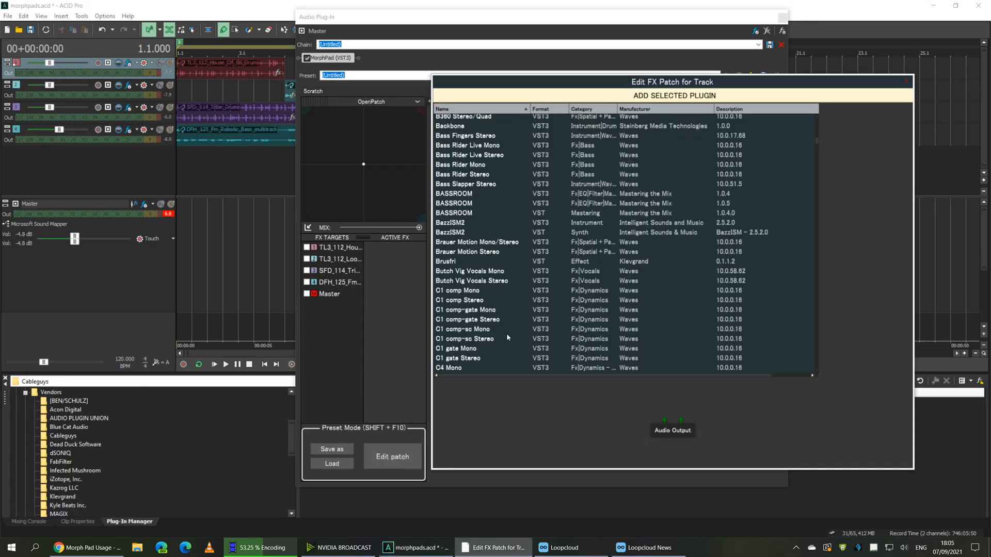
scroll(516, 230, "down", 6)
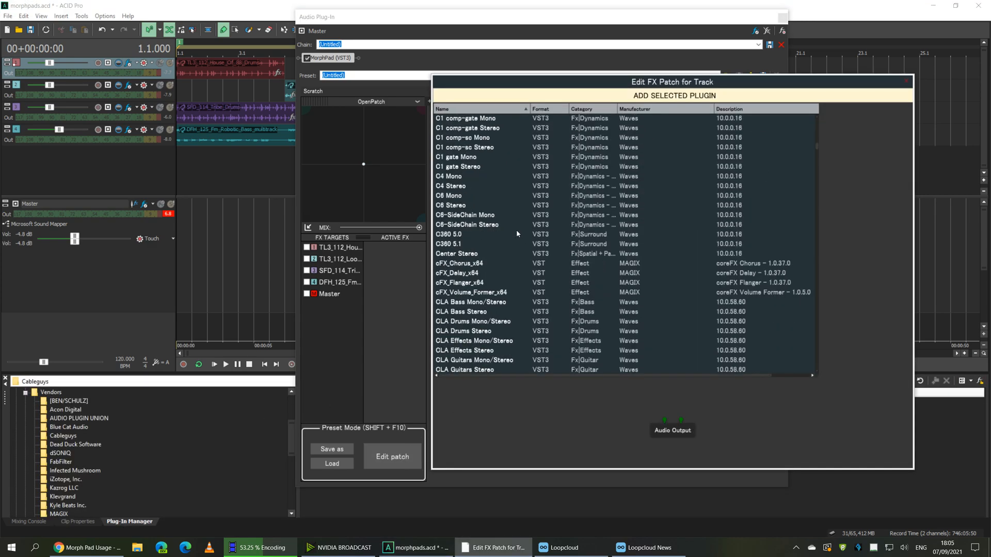
scroll(517, 229, "up", 12)
scroll(518, 228, "up", 8)
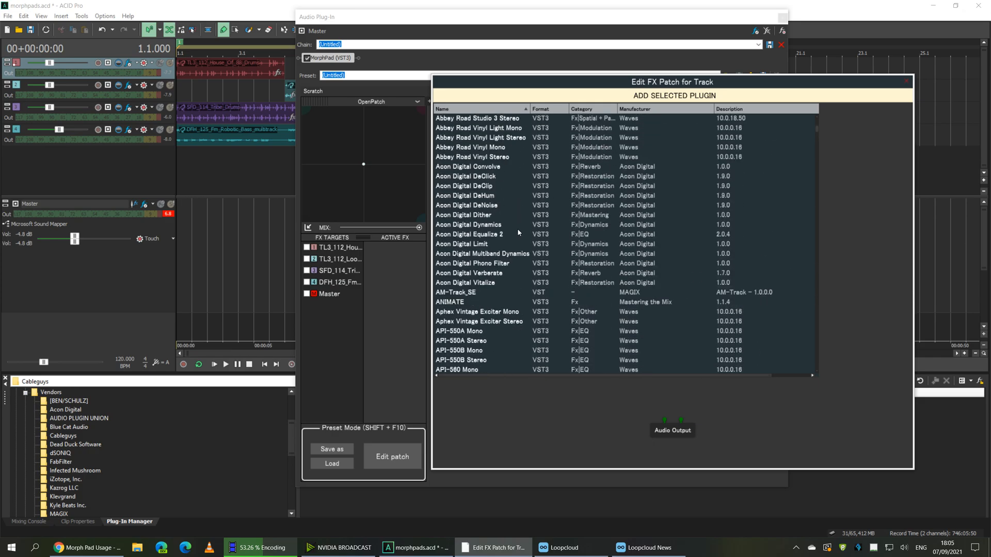
scroll(517, 229, "down", 12)
scroll(517, 228, "down", 10)
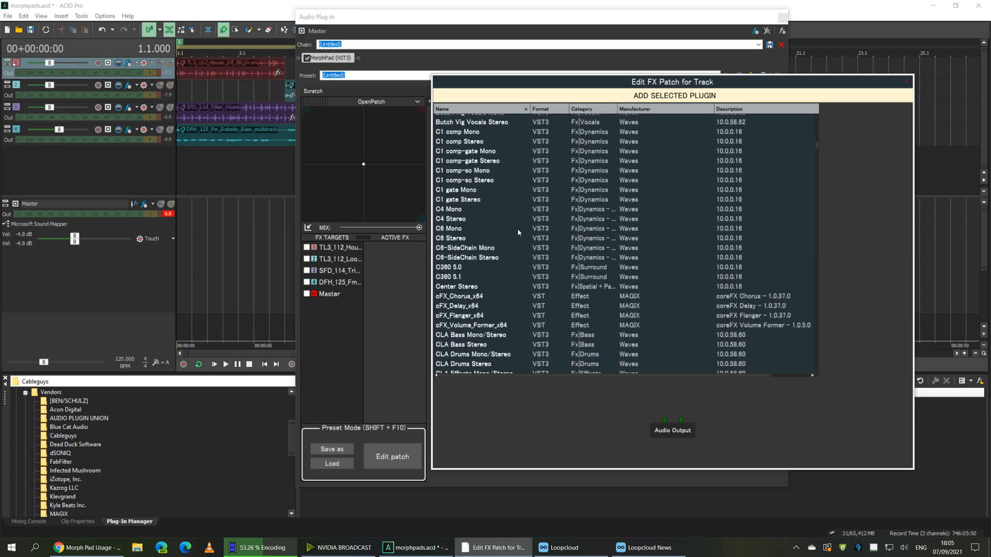
scroll(517, 228, "down", 13)
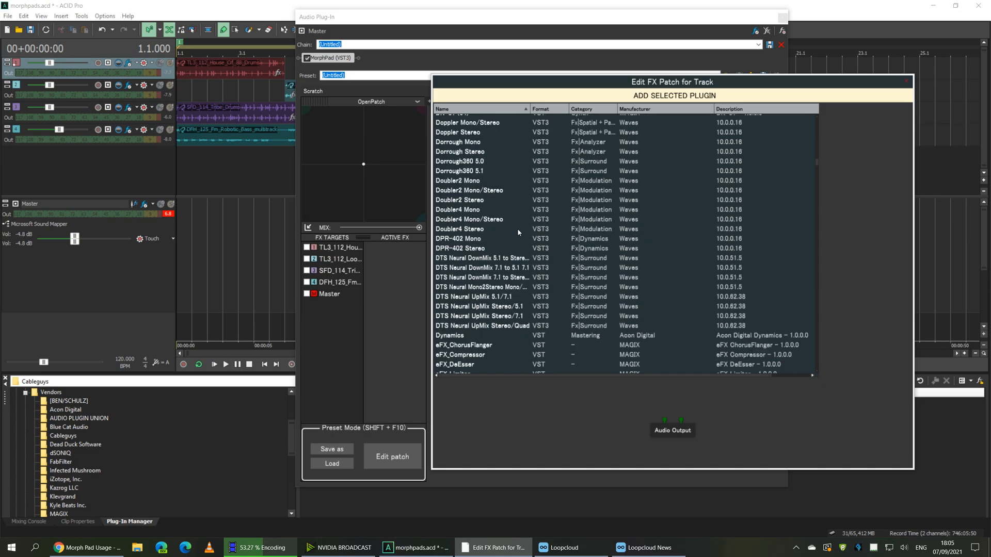
scroll(518, 232, "up", 20)
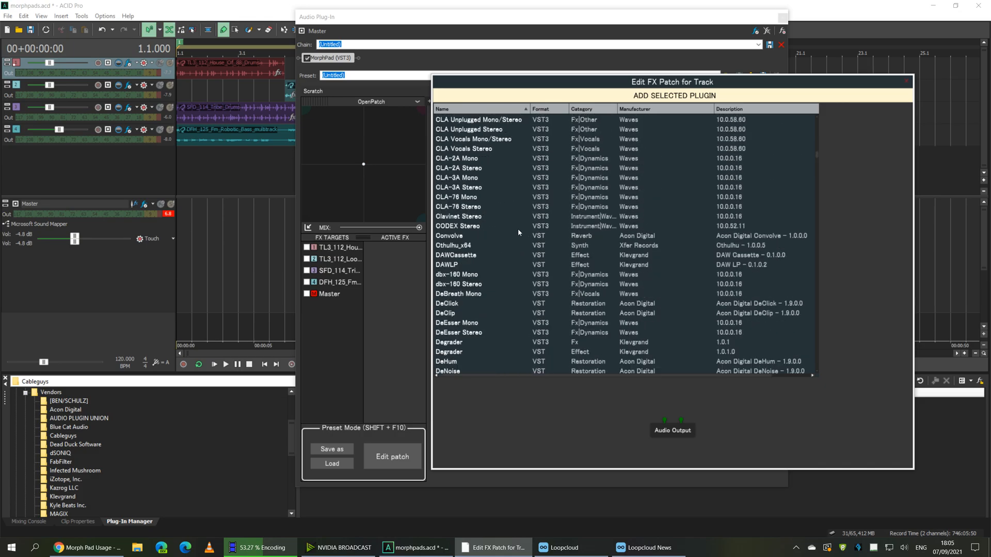
scroll(590, 176, "up", 10)
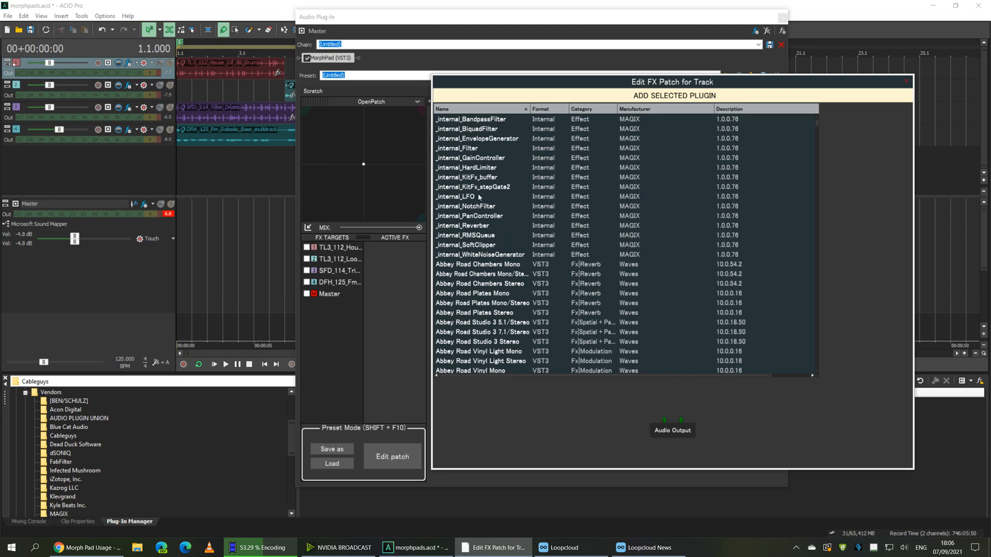
Add an _internal_Filter node to the patch and position it on the canvas
left_click(450, 148)
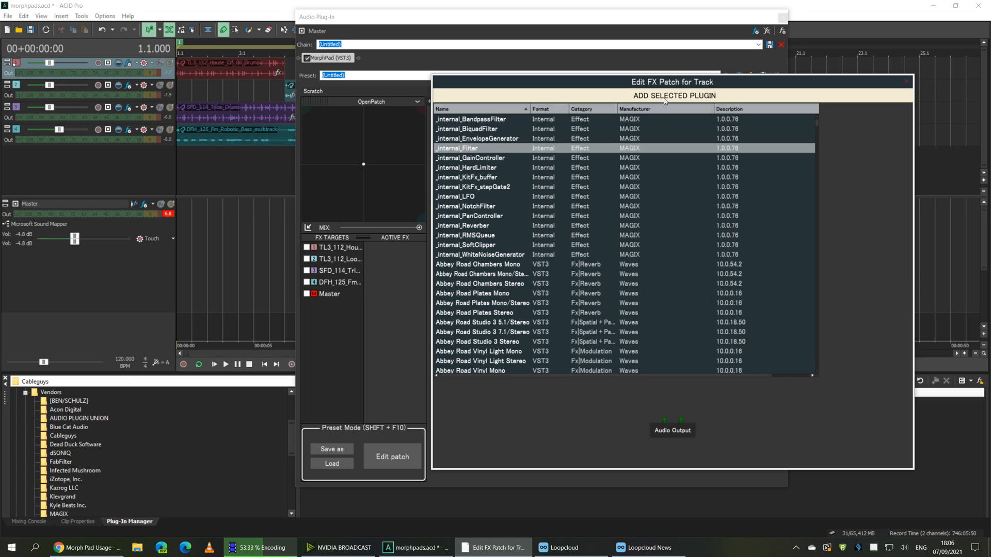
left_click(727, 95)
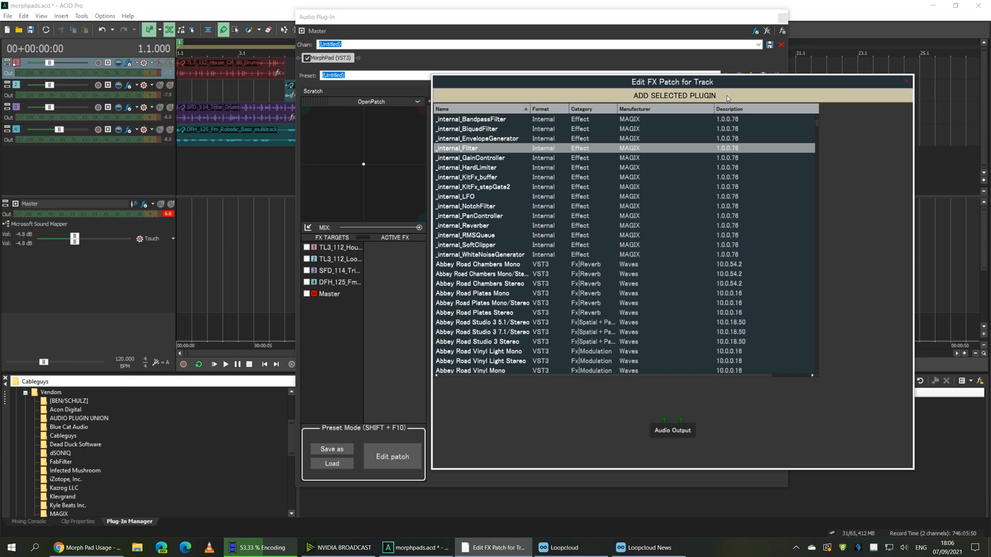
mouse_move(532, 209)
left_mouse_down()
mouse_move(570, 186)
mouse_move(547, 216)
left_mouse_up()
Add a second _internal_Filter node and arrange both filters on the canvas
left_click(625, 96)
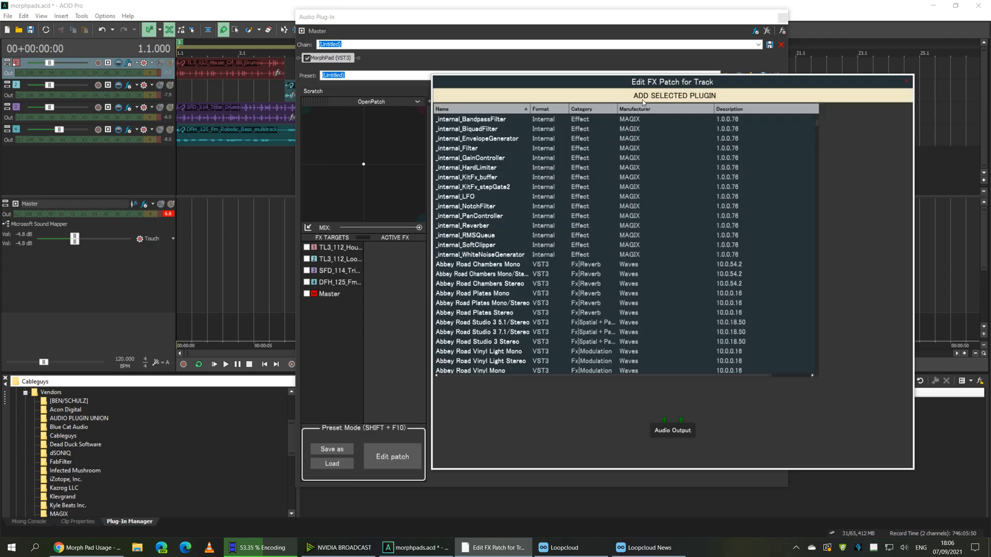
left_click(474, 149)
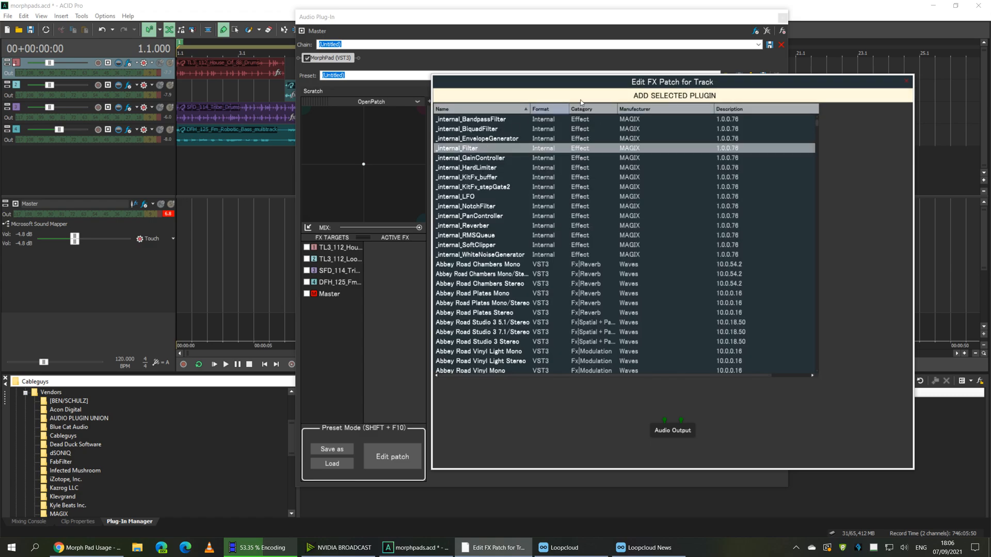
left_click(630, 96)
left_click_drag(531, 186, 589, 209)
left_click_drag(671, 208, 681, 228)
left_click_drag(590, 209, 622, 231)
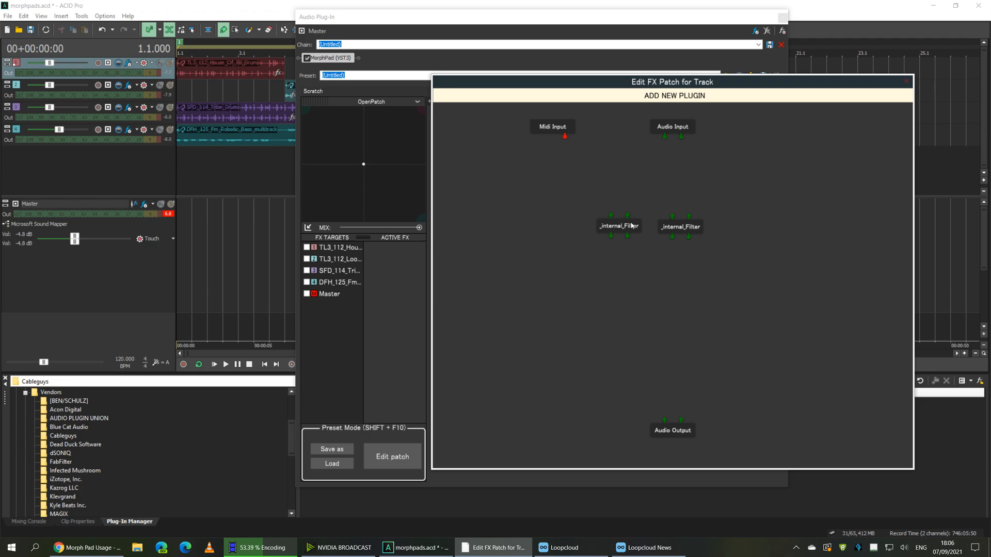
Wire Audio Input into the first filter and the first filter's right output to Audio Output
left_click_drag(639, 210, 680, 161)
mouse_move(679, 223)
left_mouse_down()
mouse_move(662, 229)
mouse_move(673, 239)
left_mouse_up()
left_click_drag(666, 194, 675, 191)
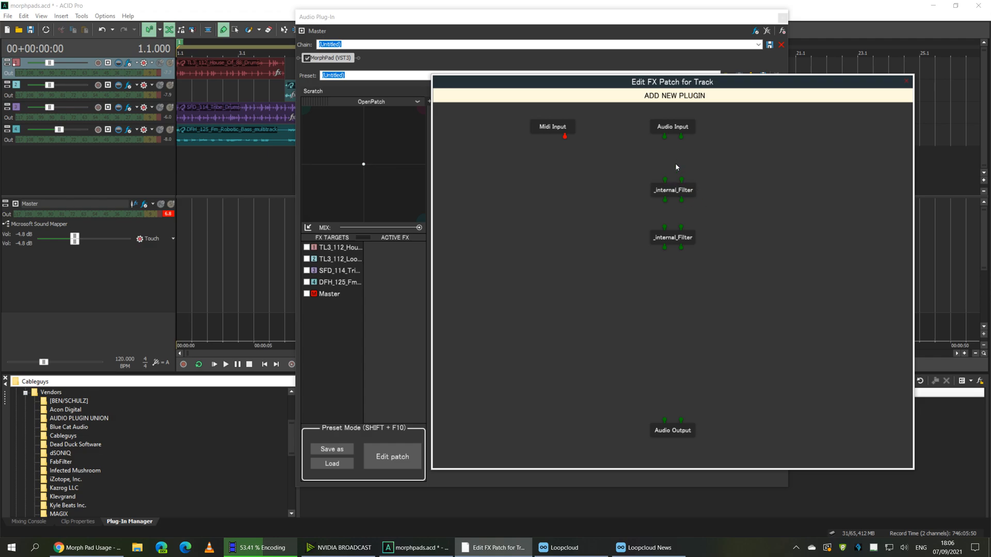
left_click_drag(681, 137, 617, 182)
left_click_drag(682, 241, 714, 184)
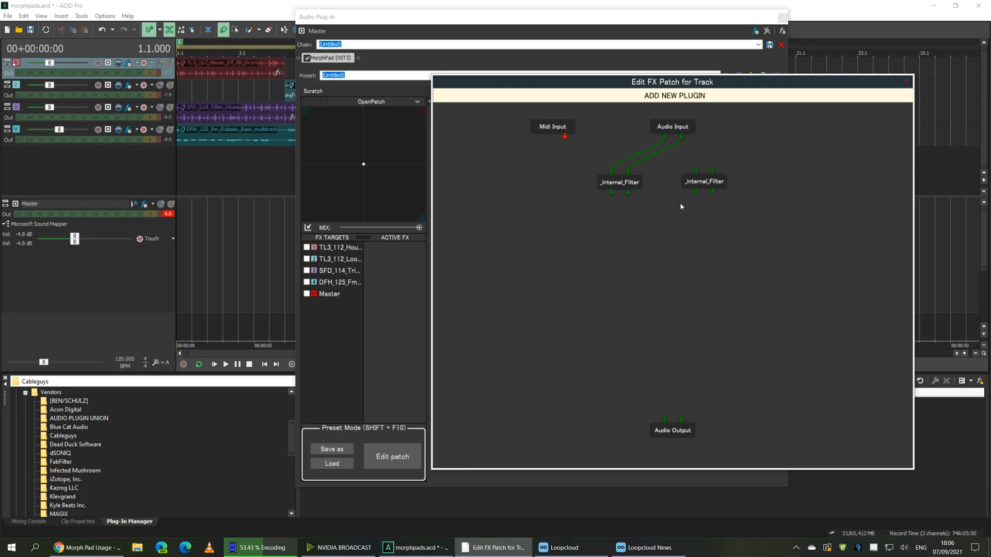
left_click_drag(646, 397, 667, 419)
left_click_drag(612, 193, 665, 419)
left_click_drag(628, 193, 682, 421)
Place the second filter below the first, route the first into it, and the second into Audio Output
left_click_drag(619, 182, 639, 222)
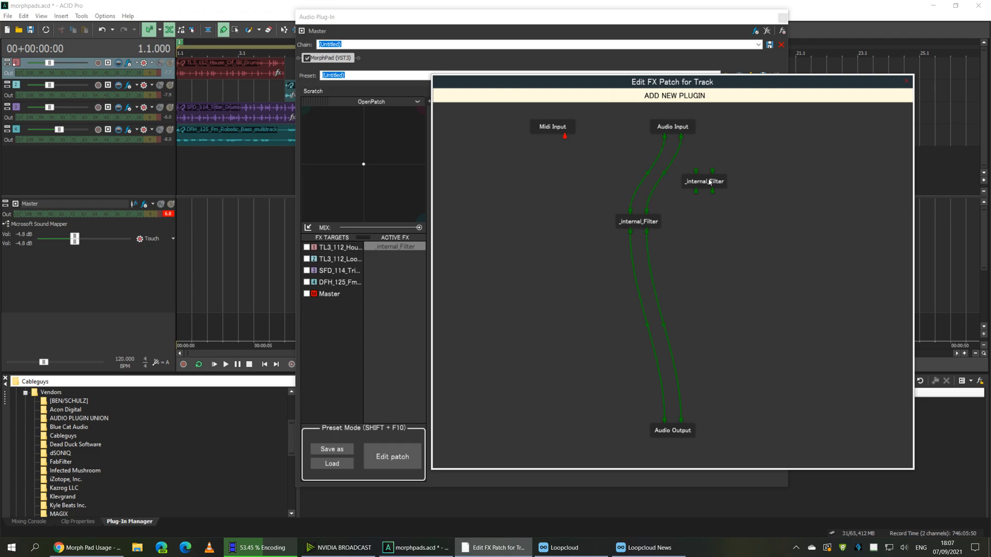
left_click_drag(709, 182, 649, 306)
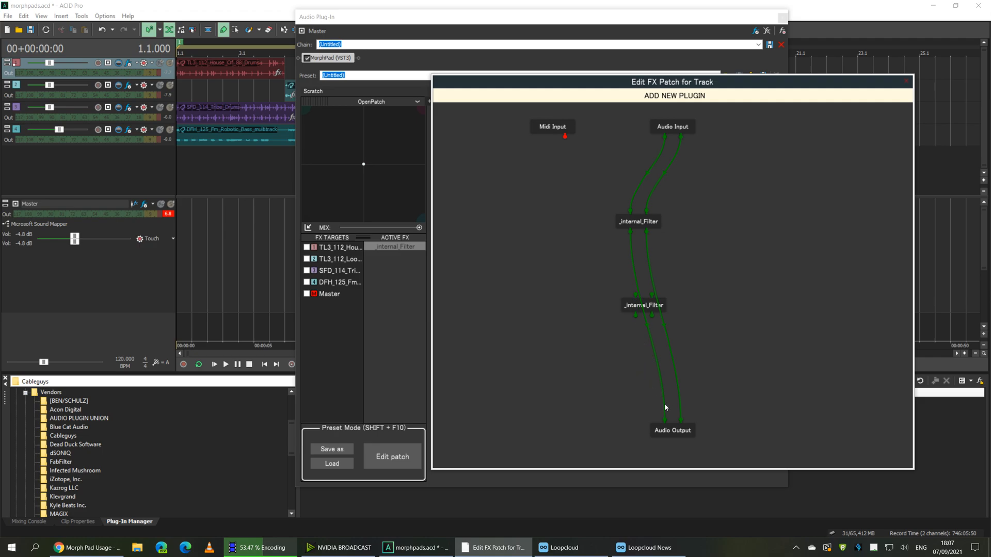
left_click_drag(658, 378, 653, 318)
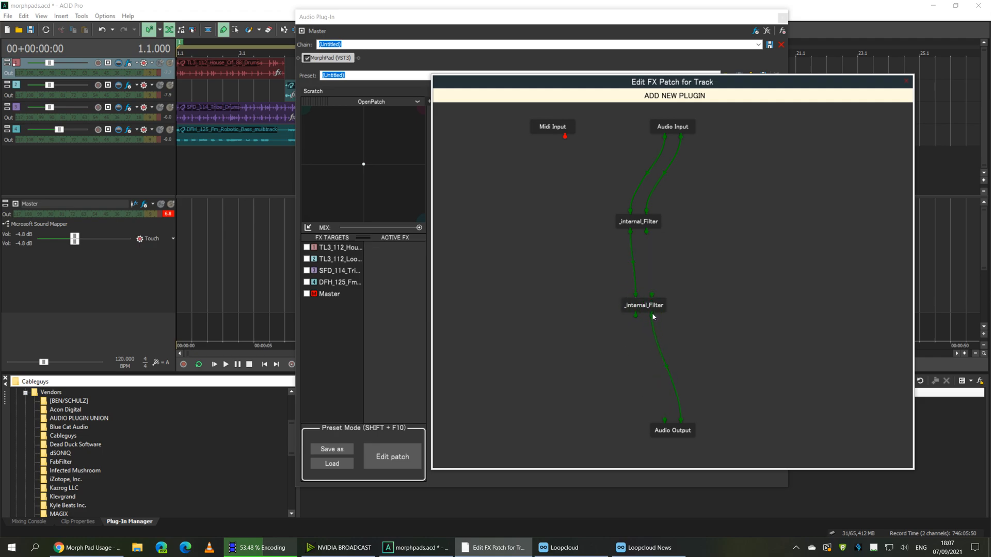
left_click_drag(644, 362, 669, 419)
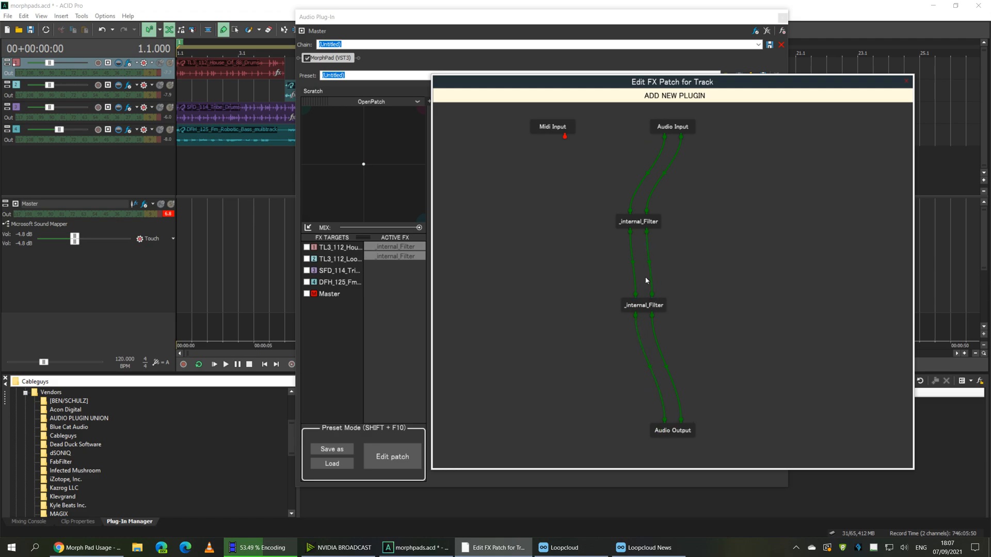
Feed Audio Input into the second filter, delete the filter-to-filter cable, and wire both filters to Audio Output
left_click_drag(640, 223, 588, 222)
left_click_drag(640, 305, 709, 229)
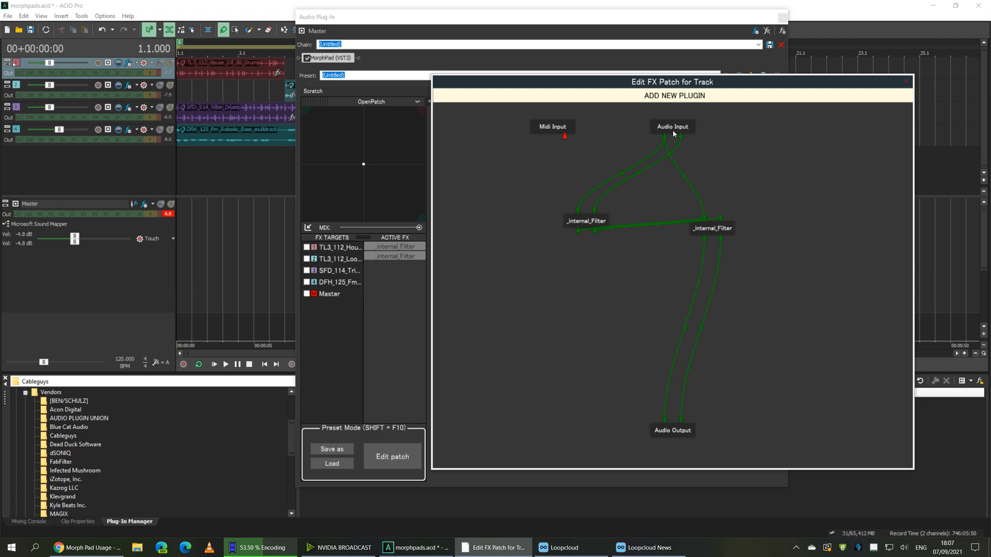
left_click_drag(681, 139, 721, 220)
mouse_move(658, 224)
left_mouse_down()
mouse_move(647, 255)
mouse_move(656, 241)
left_mouse_up()
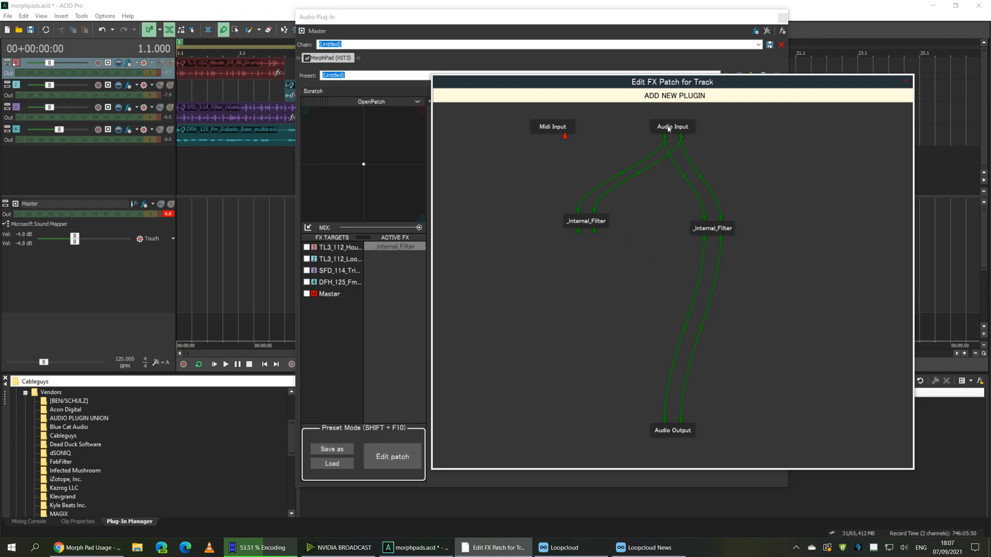
left_click_drag(577, 233, 665, 422)
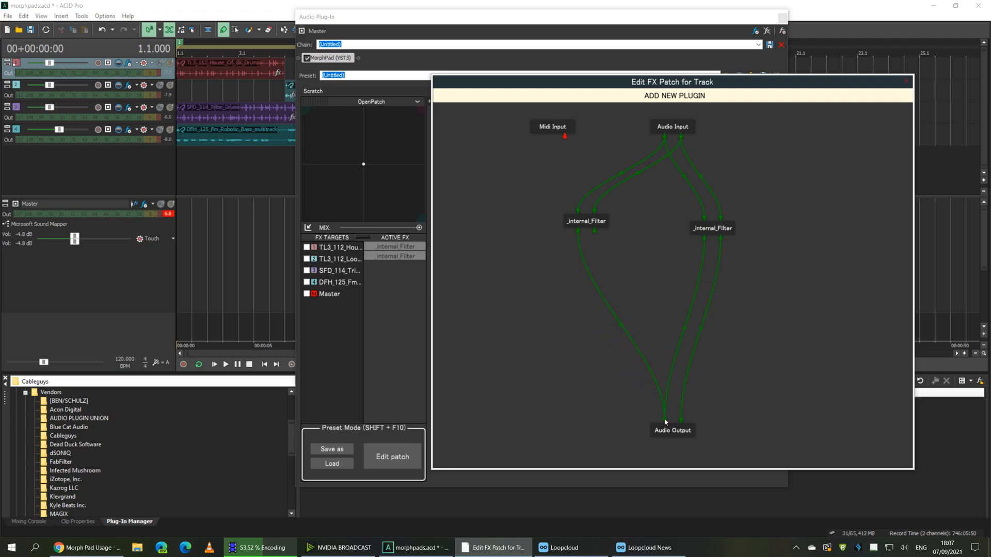
left_click_drag(595, 232, 682, 422)
left_click_drag(588, 228, 621, 237)
left_click_drag(715, 232, 709, 233)
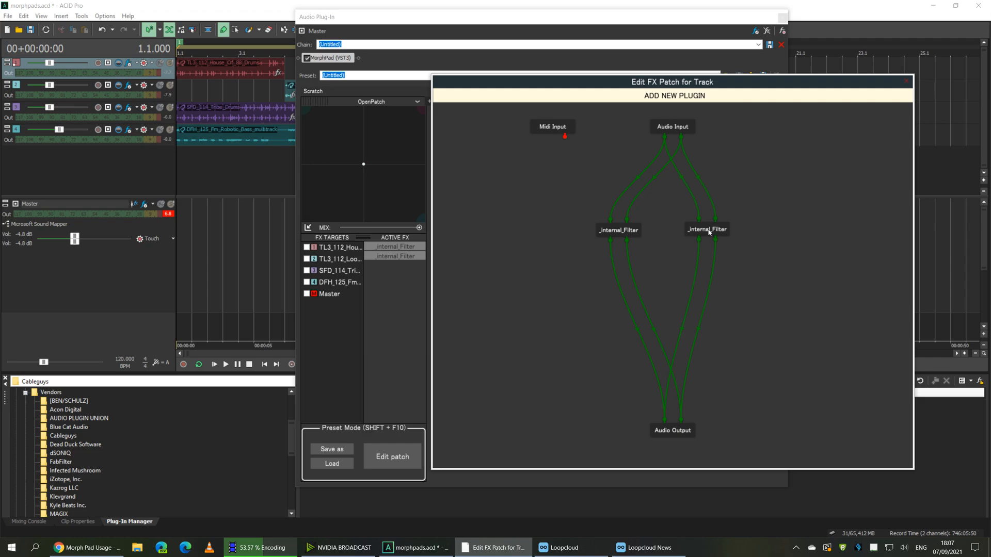
Open both _internal_Filter windows (CutOff 20000, Resonance 0.01, LowPass) and stack them vertically
double_click(622, 232)
left_click_drag(360, 207, 316, 117)
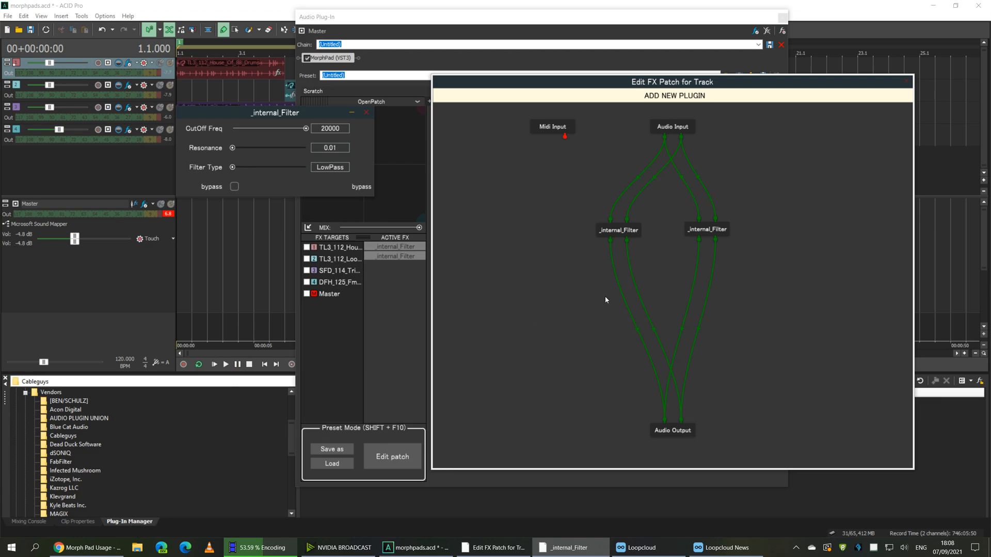
double_click(701, 229)
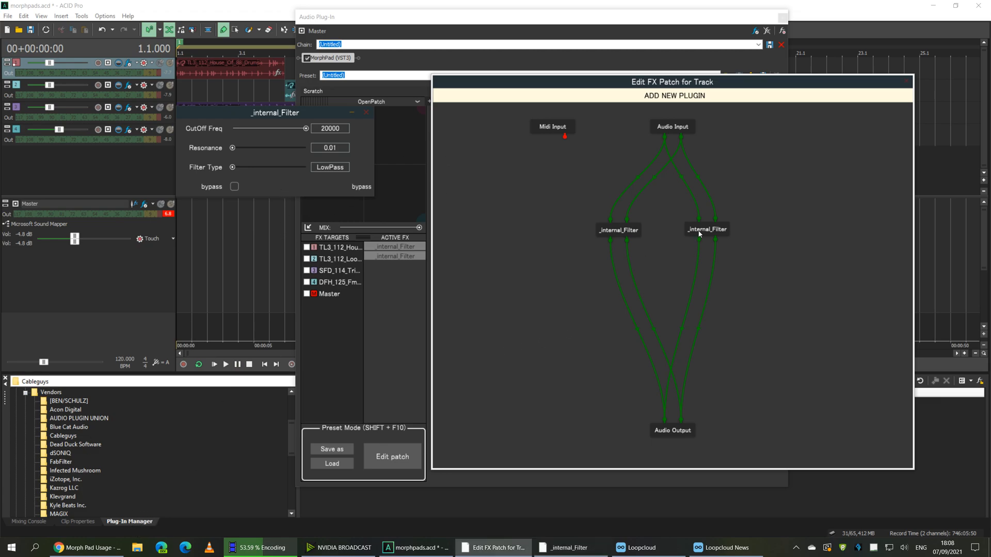
left_click_drag(223, 138, 319, 199)
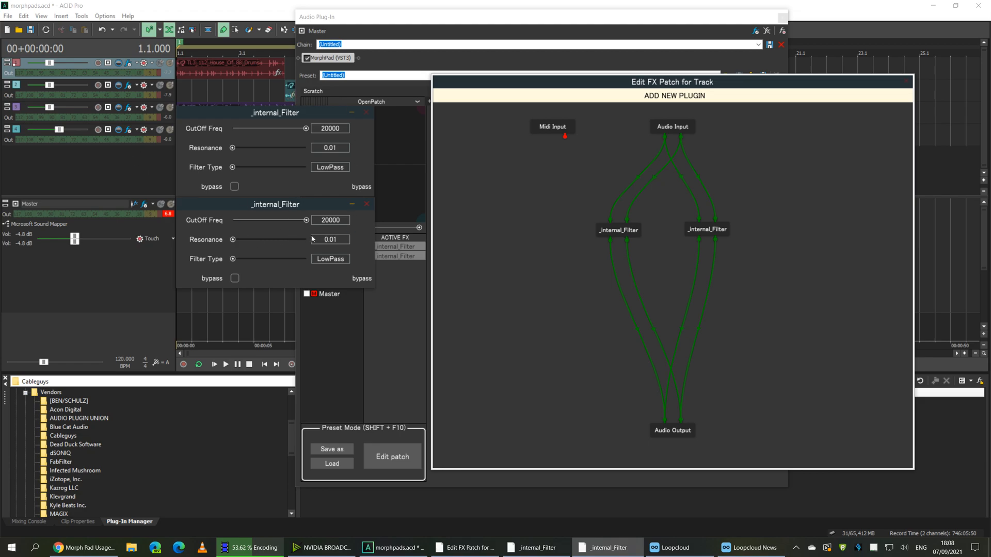
left_click_drag(324, 210, 338, 257)
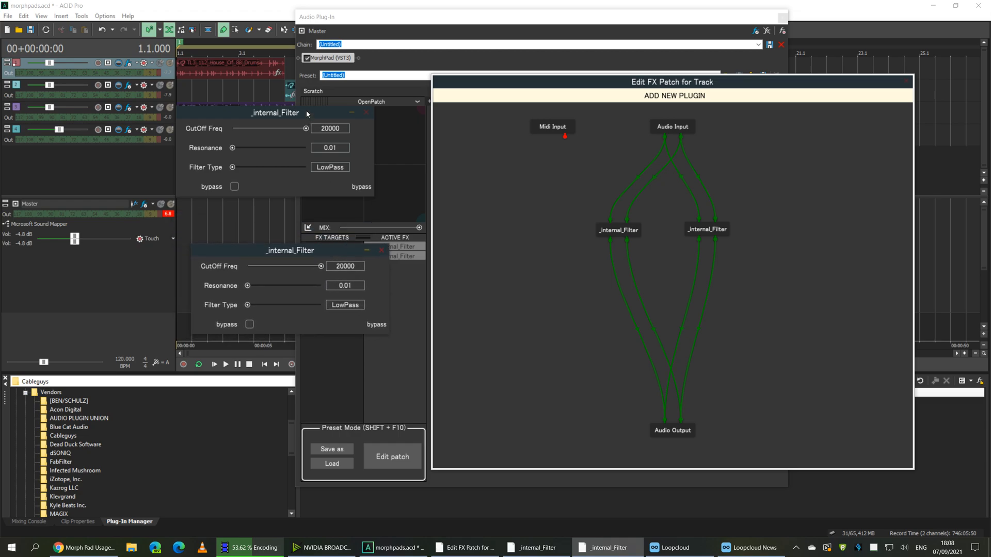
left_click_drag(305, 110, 219, 137)
left_click_drag(291, 252, 191, 233)
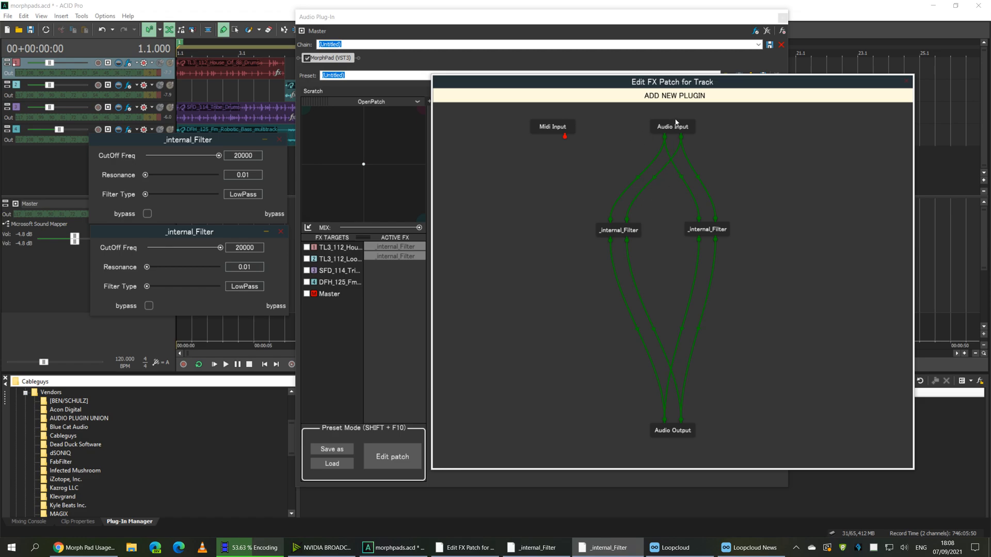
Add FabFilter Pro-Q 2 to the MorphPad patch from the plug-in list
left_click(674, 95)
scroll(552, 314, "down", 10)
scroll(552, 314, "down", 15)
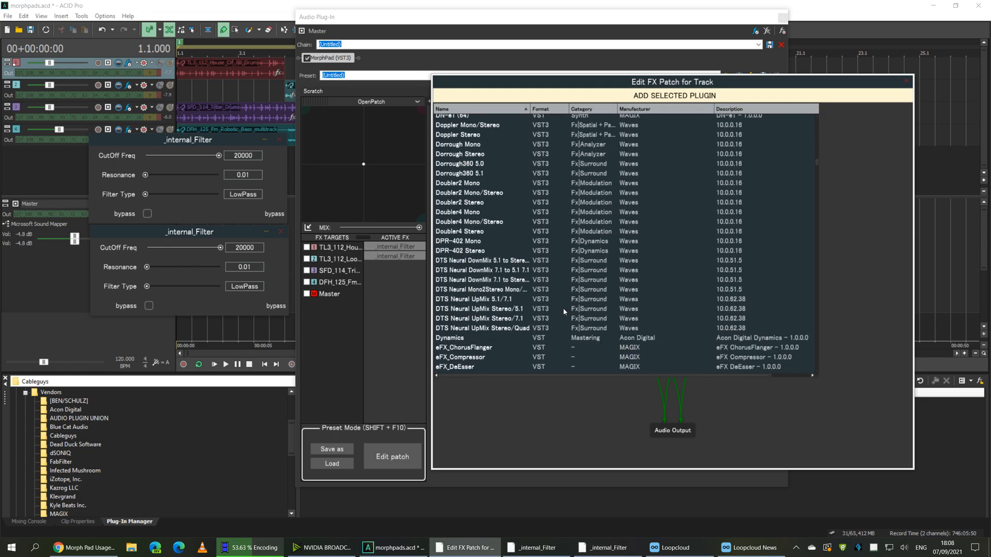
scroll(562, 308, "down", 10)
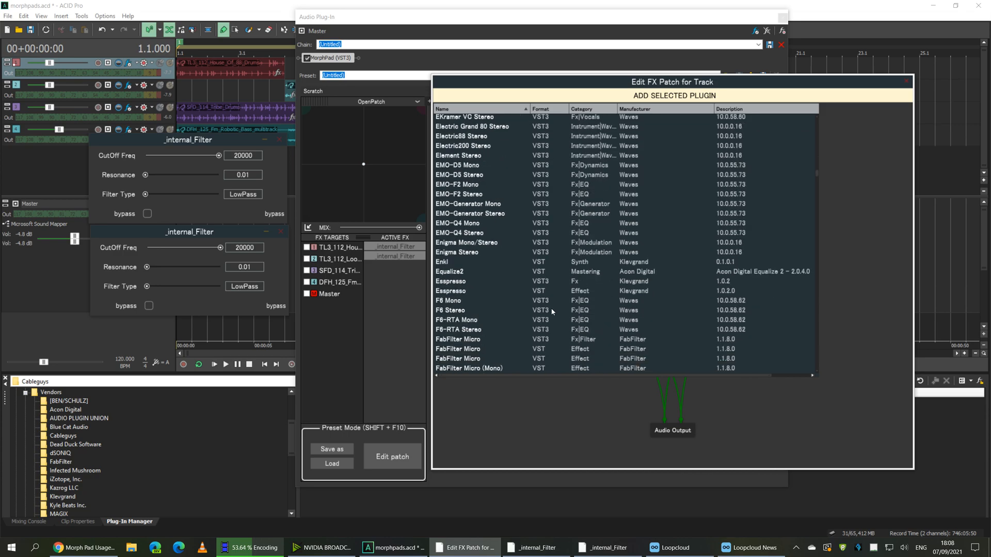
scroll(496, 303, "up", 10)
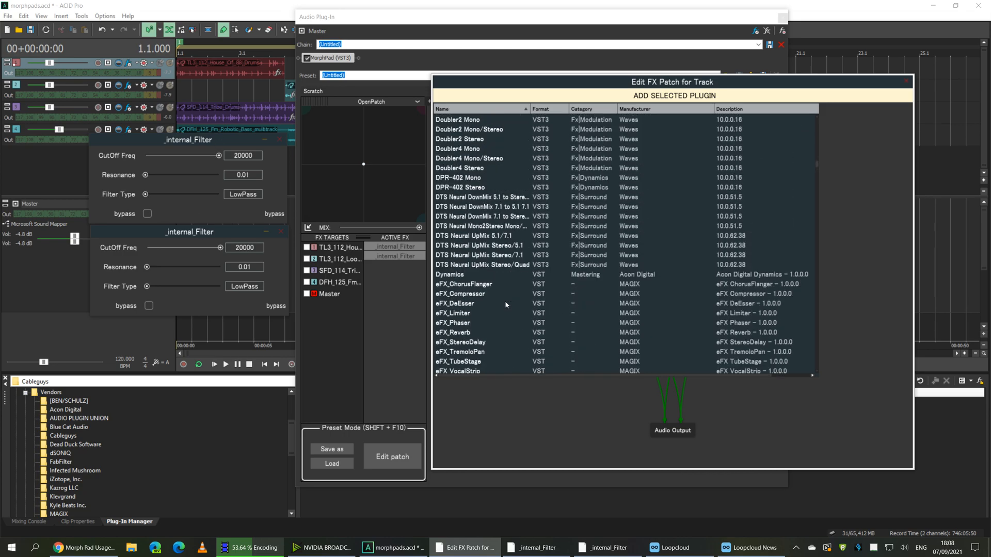
scroll(505, 305, "down", 10)
scroll(511, 301, "down", 12)
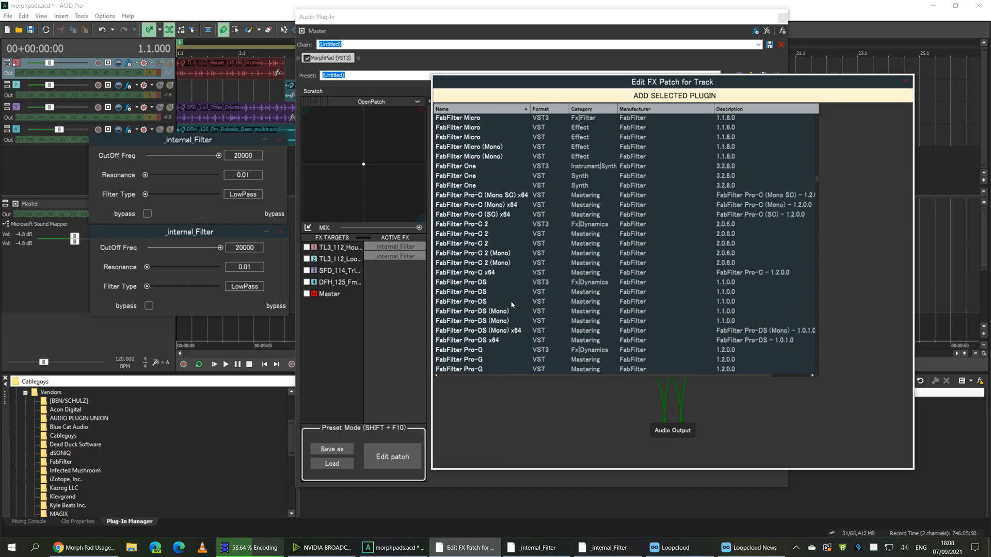
scroll(581, 316, "down", 2)
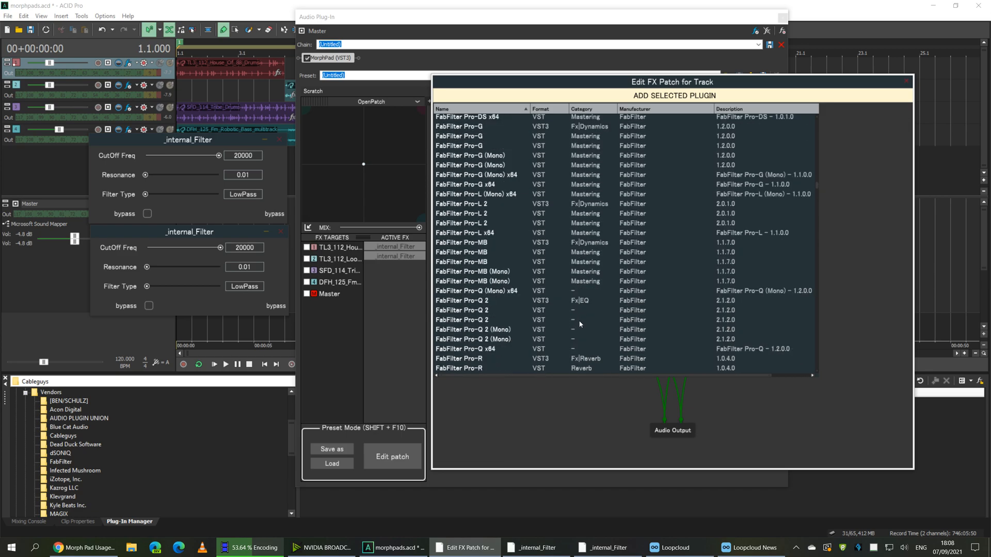
double_click(582, 319)
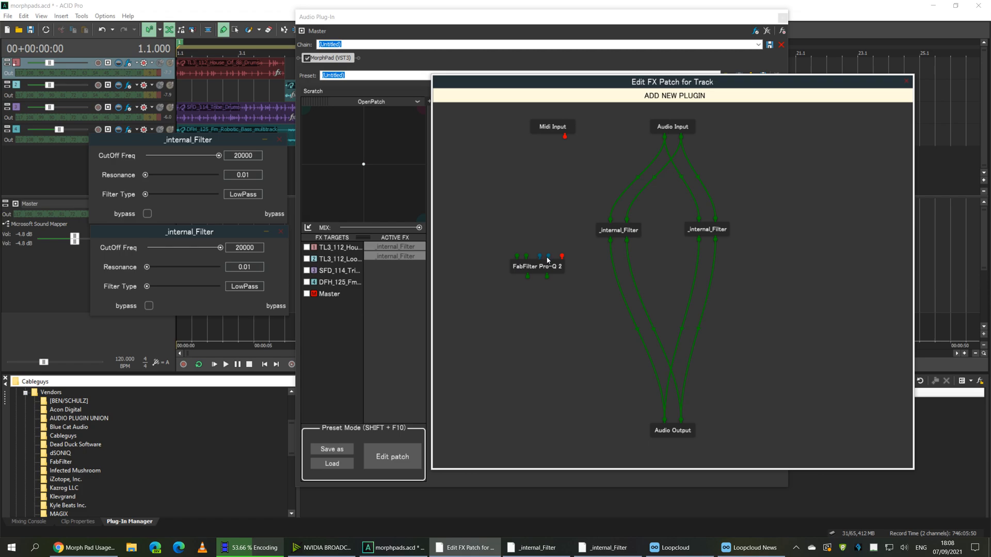
Return to the FX patch editor and shift the Pro-Q 2 node to the right
right_click(331, 58)
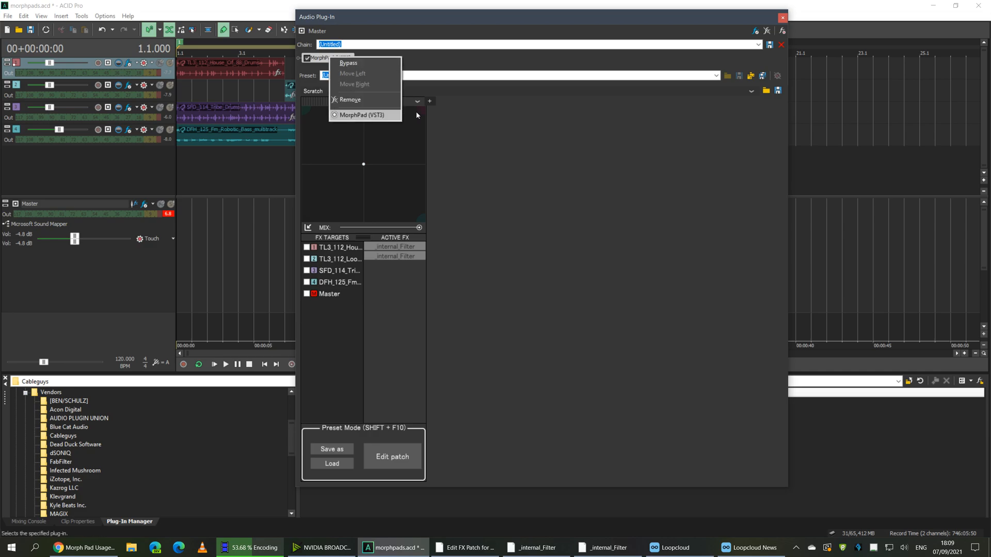
left_click(520, 418)
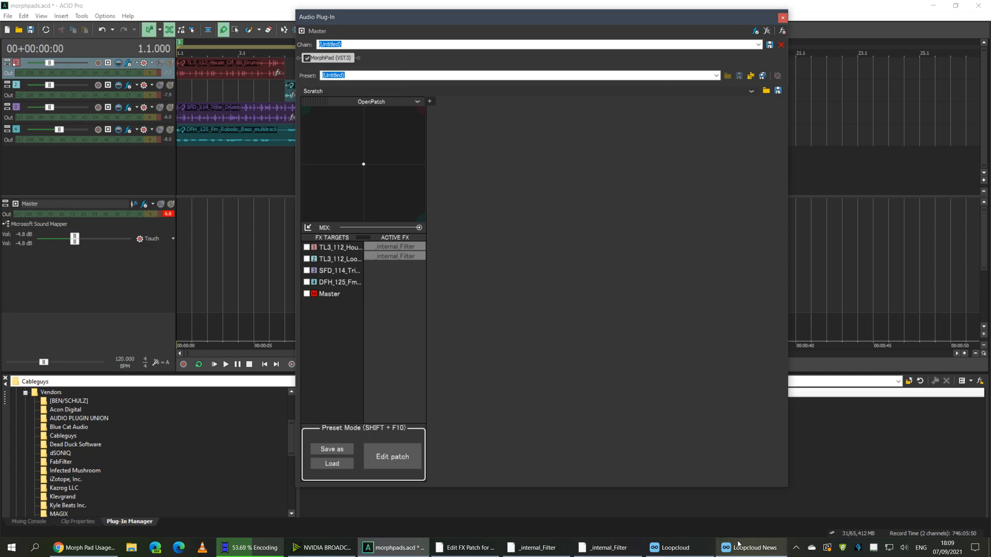
left_click(607, 547)
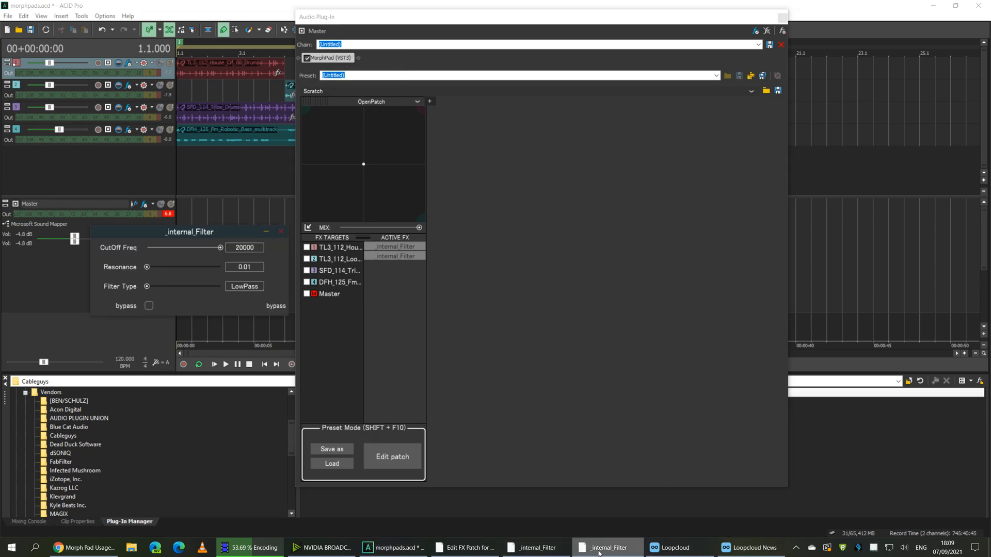
left_click(467, 547)
left_click_drag(561, 276, 690, 300)
Open the Pro-Q 2 interface, move the lower filter window down, and reposition the Pro-Q 2 node
double_click(691, 299)
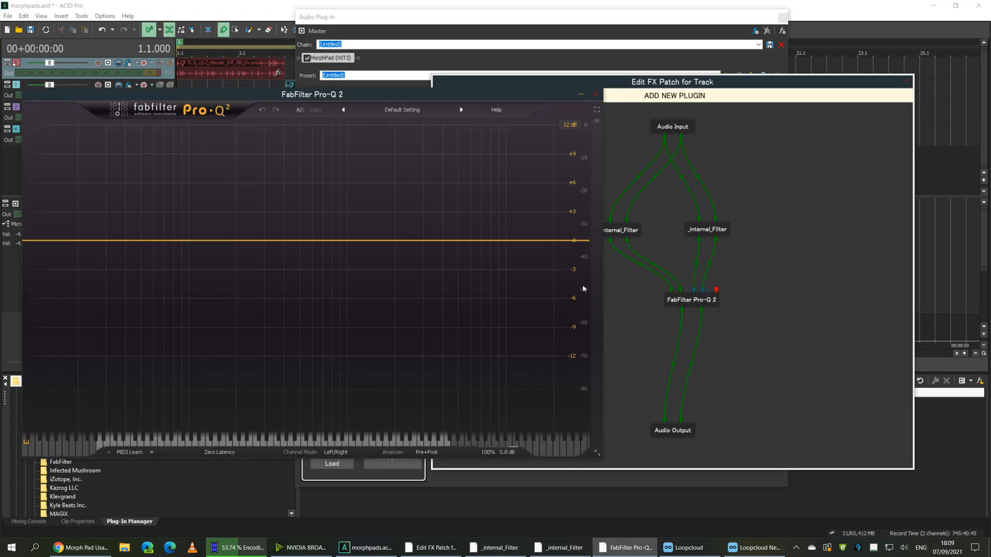
left_click(547, 548)
left_click(485, 548)
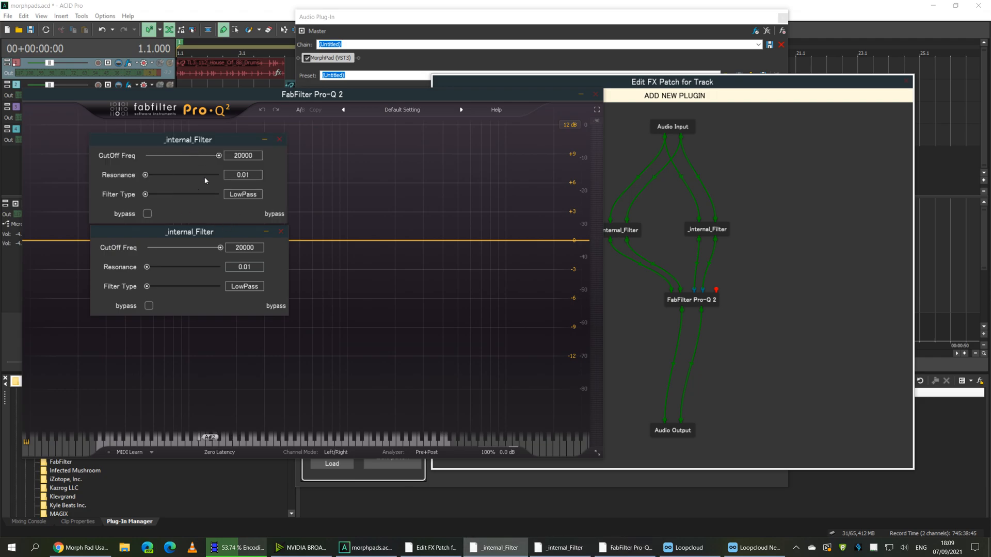
left_click_drag(222, 230, 304, 396)
left_click(643, 193)
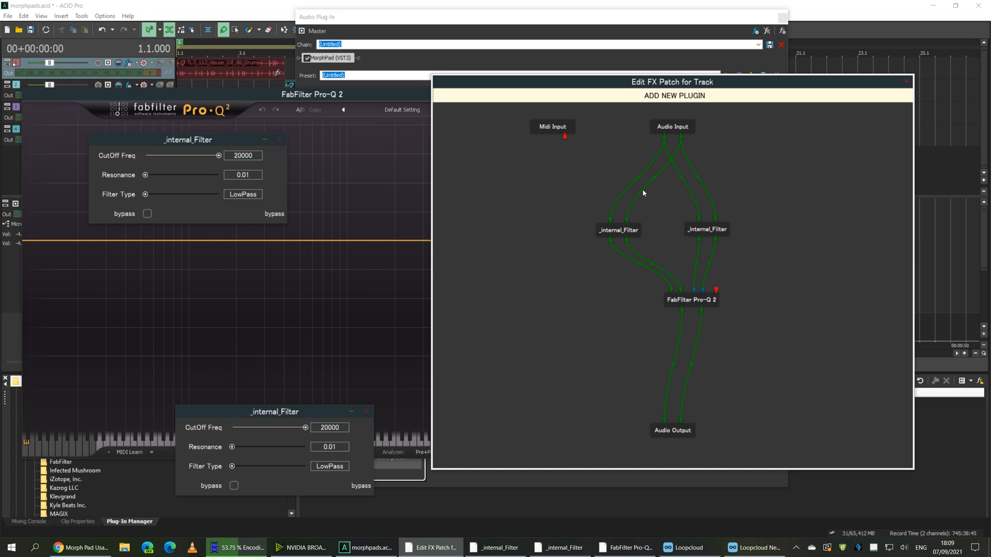
left_click_drag(698, 295, 673, 300)
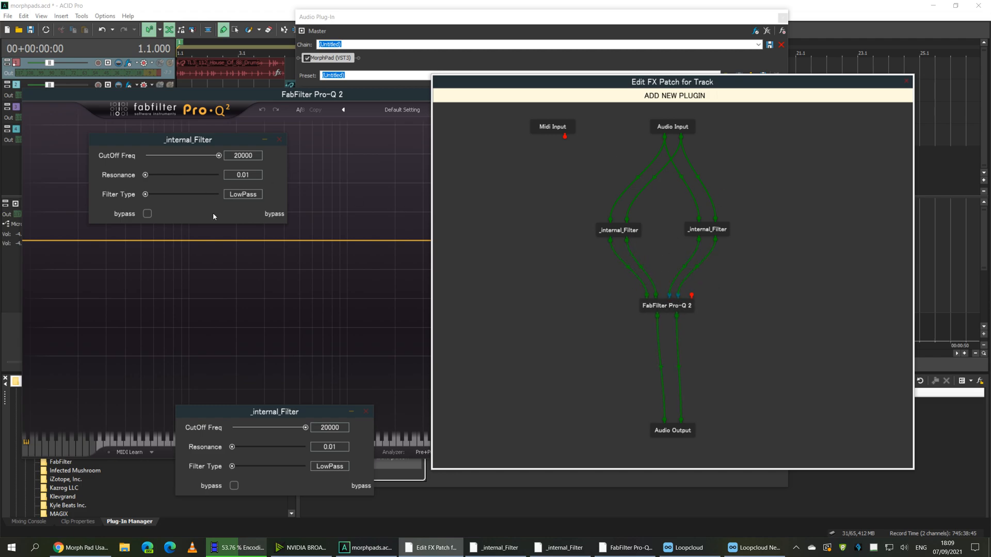
Stack the two _internal_Filter panels and close the FabFilter Pro-Q 2 window
left_click_drag(167, 140, 251, 333)
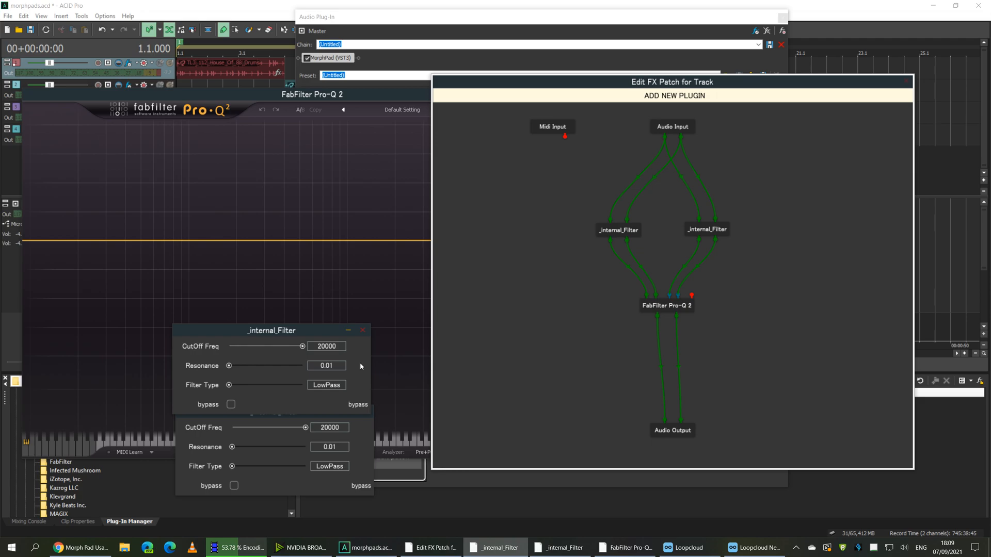
left_click_drag(259, 337, 267, 319)
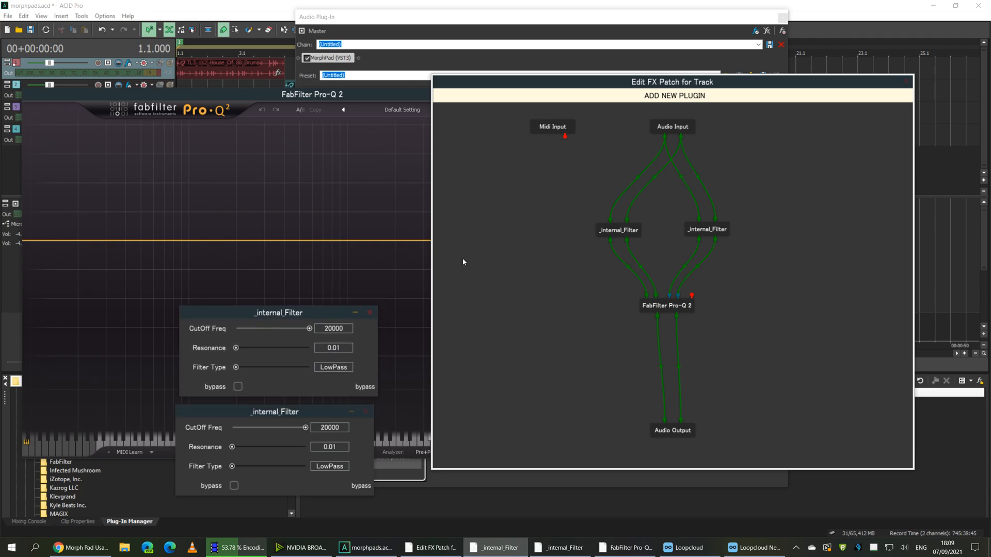
left_click(417, 96)
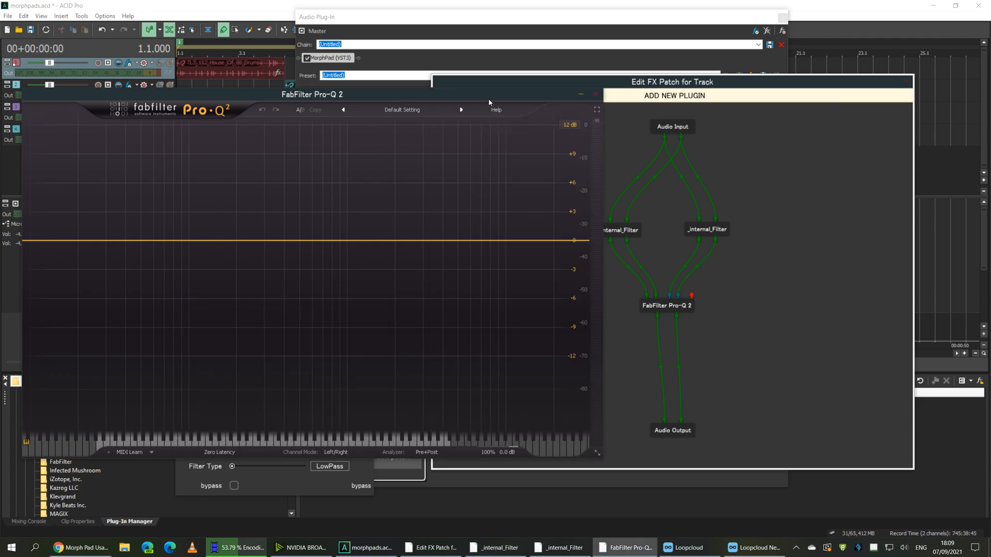
left_click(595, 95)
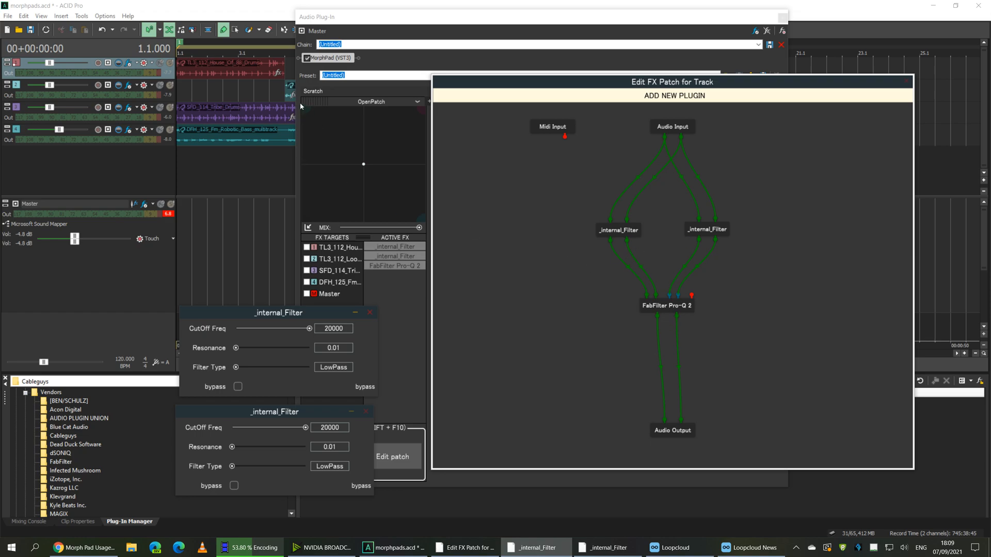
Bring the master bus MorphPad window forward and drag its pad point from bottom-right to top-left
left_click(364, 168)
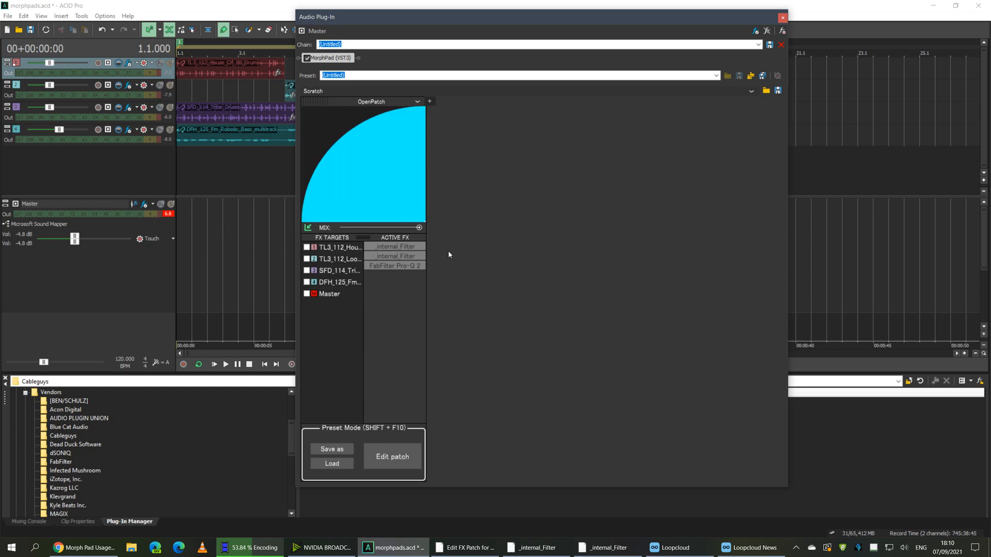
left_click_drag(448, 251, 275, 267)
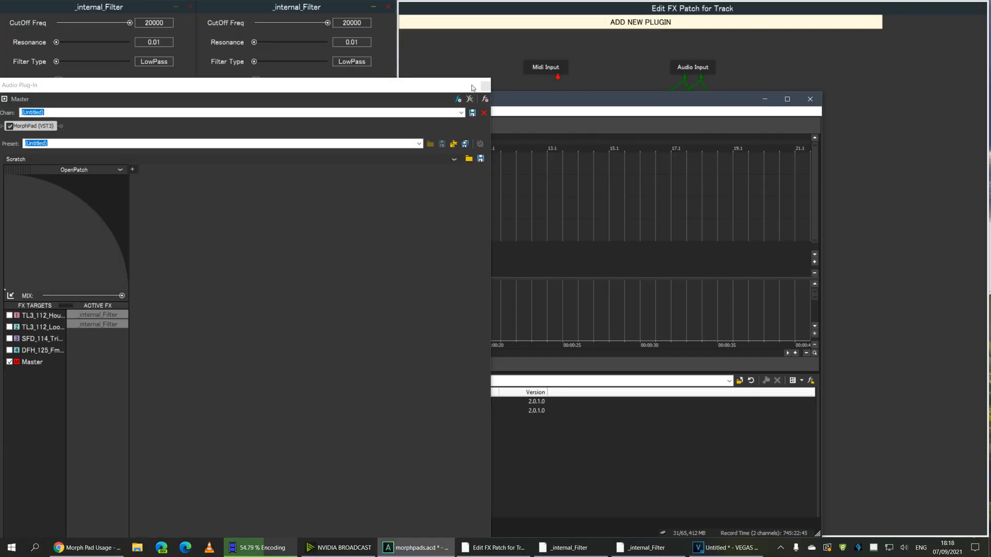
left_click_drag(470, 91, 464, 185)
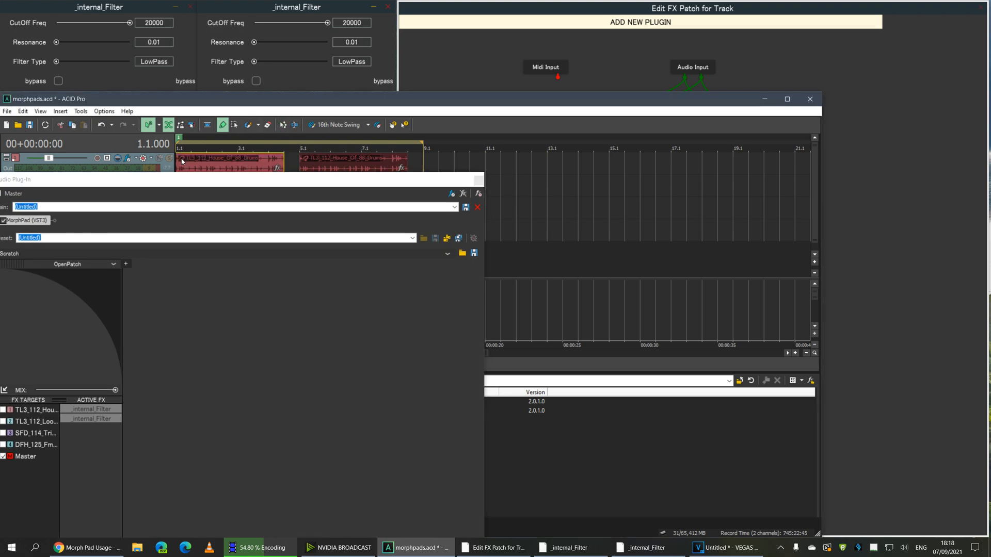
left_click_drag(214, 183, 240, 105)
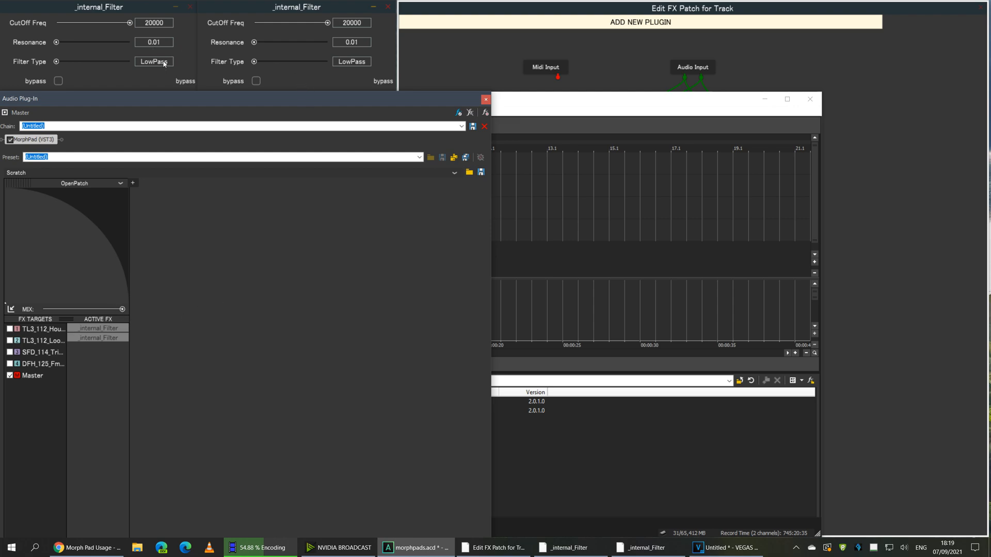
Set the left _internal_Filter to HighPass with cutoff 1, including at the bottom-right pad corner
left_click_drag(56, 62, 122, 64)
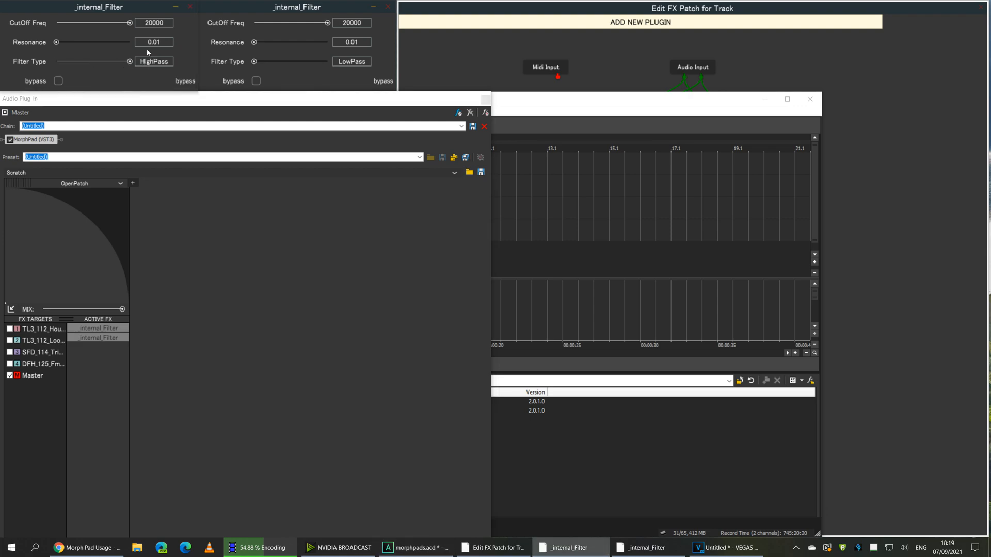
left_click_drag(130, 23, 42, 24)
left_click_drag(33, 301, 136, 306)
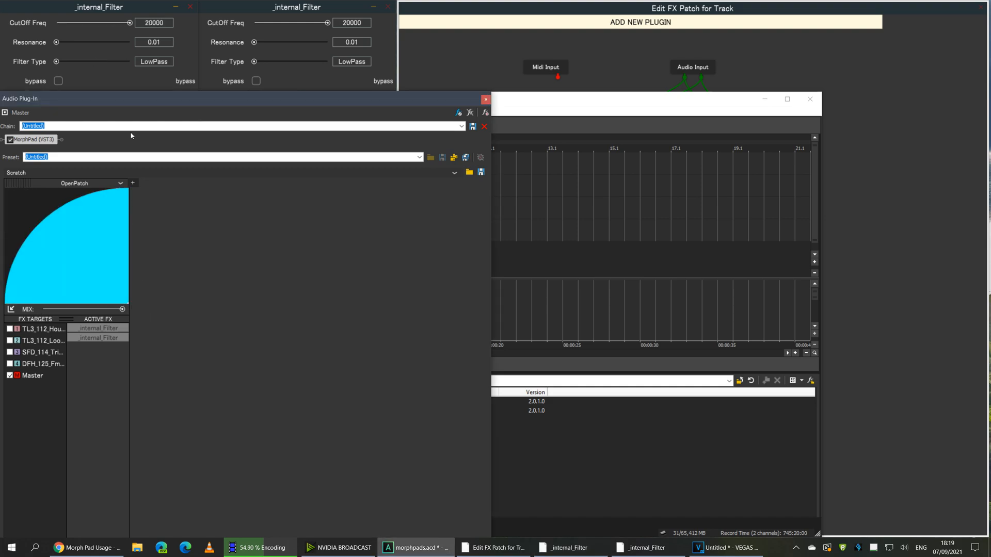
left_click_drag(109, 61, 134, 64)
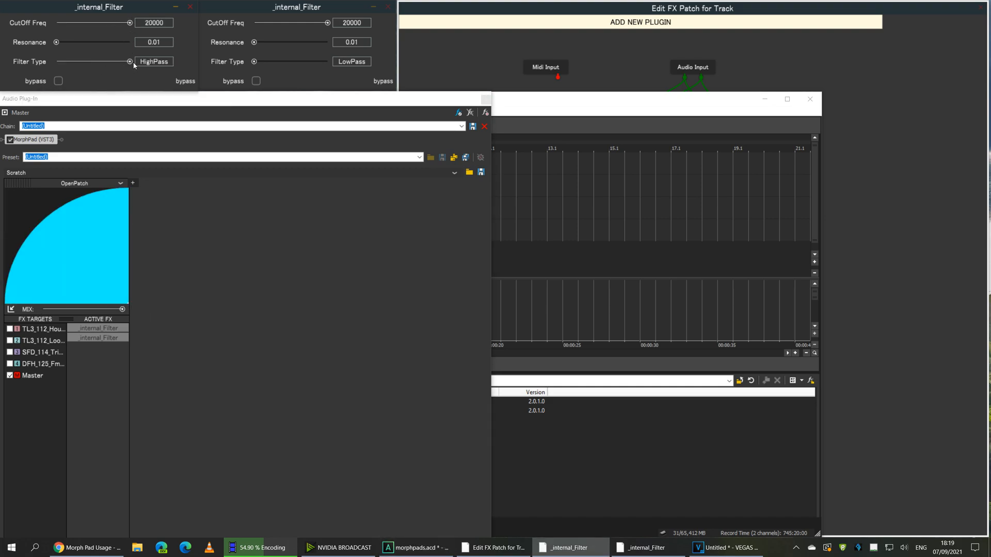
left_click_drag(130, 24, 57, 24)
At the top-left and another pad corner, set the left filter to HighPass
left_click_drag(128, 303, 3, 172)
left_click(59, 62)
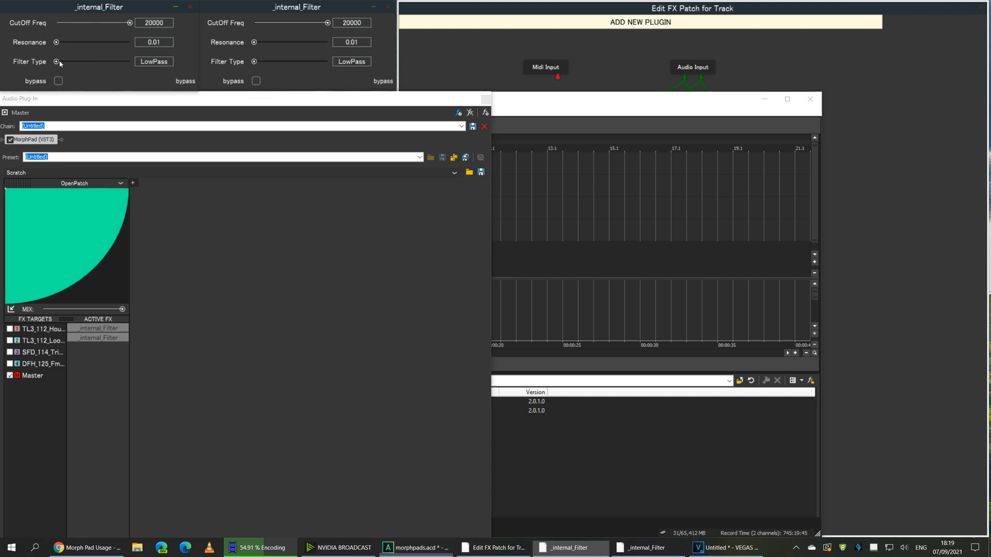
left_click_drag(60, 63, 167, 68)
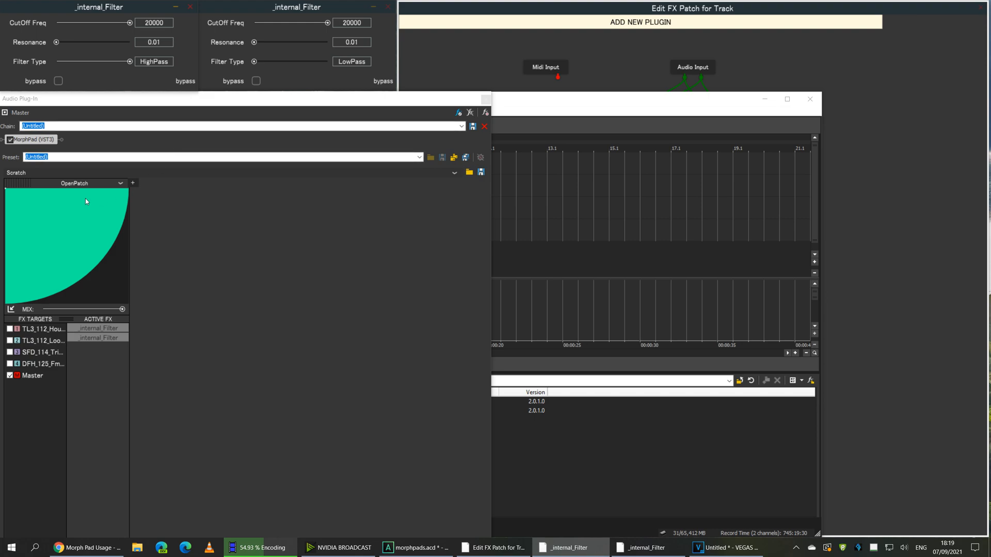
left_click(55, 189)
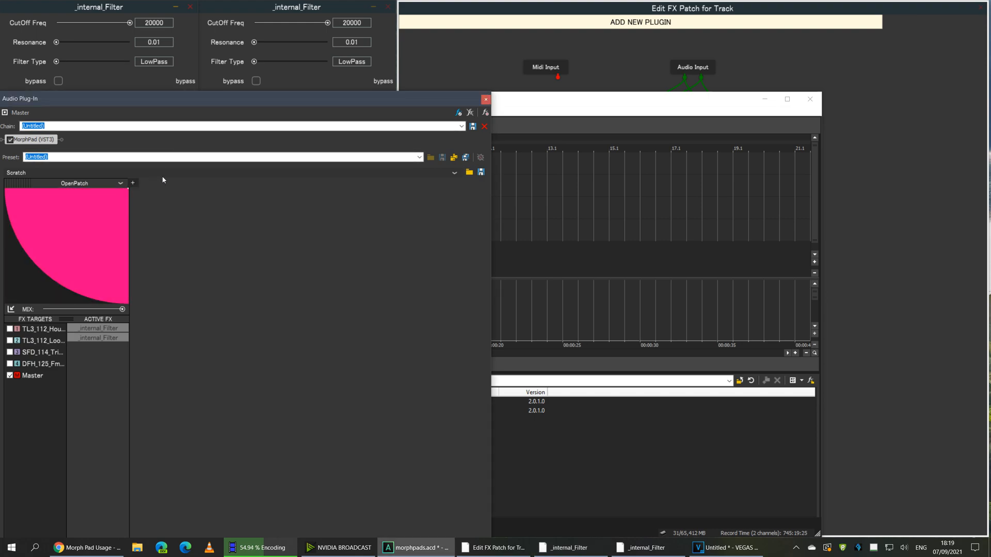
left_click_drag(56, 62, 129, 62)
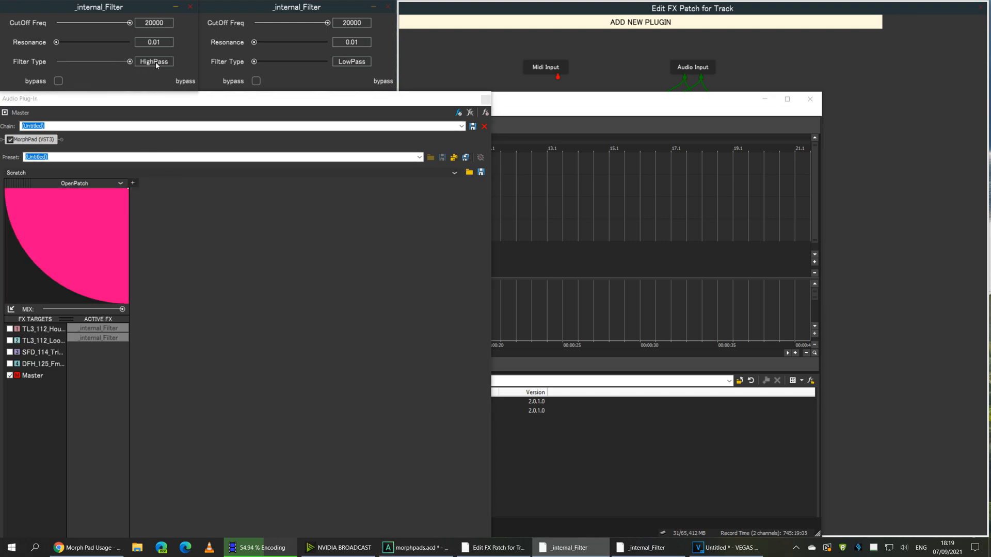
Move the pad point between corners and lower the right filter's cutoff to 1
left_click(5, 303)
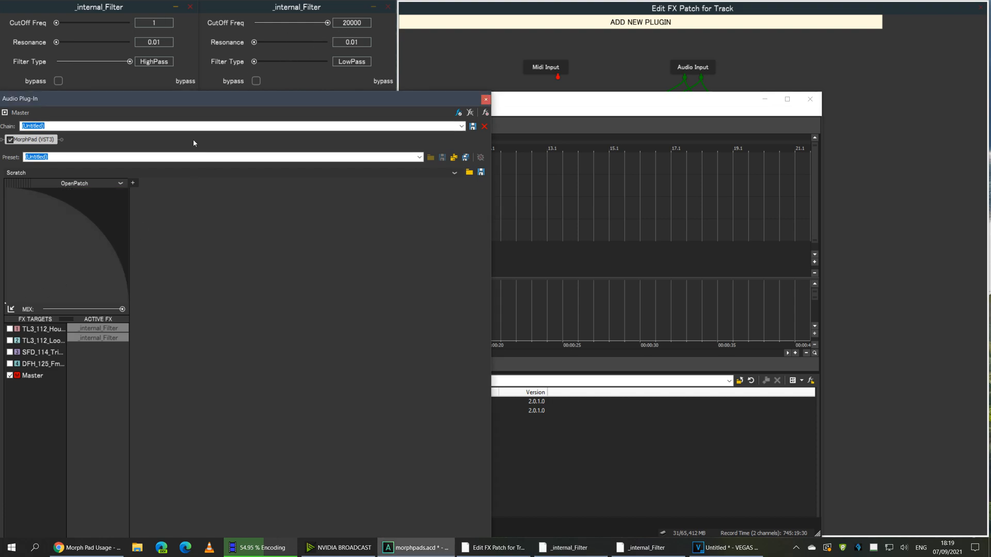
left_click(118, 294)
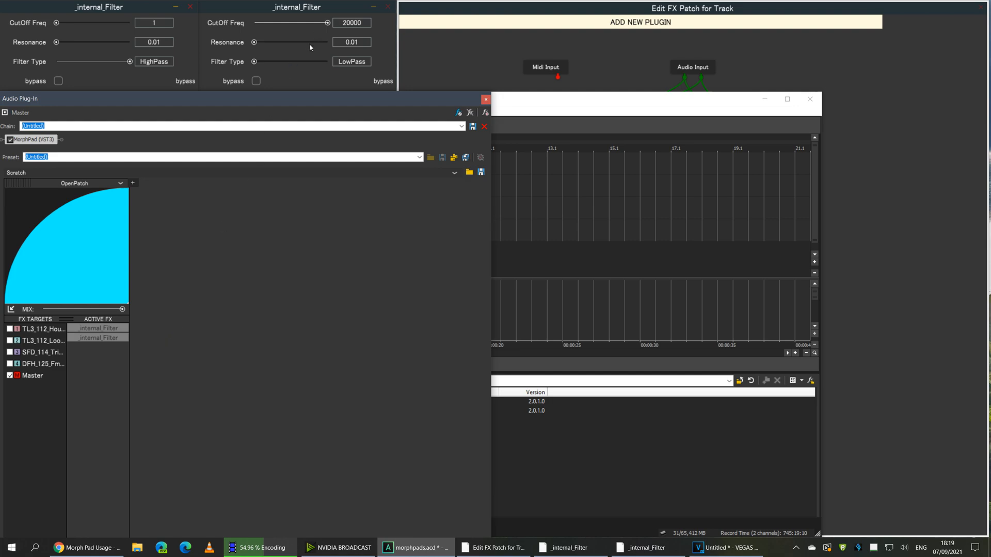
left_click_drag(328, 23, 239, 22)
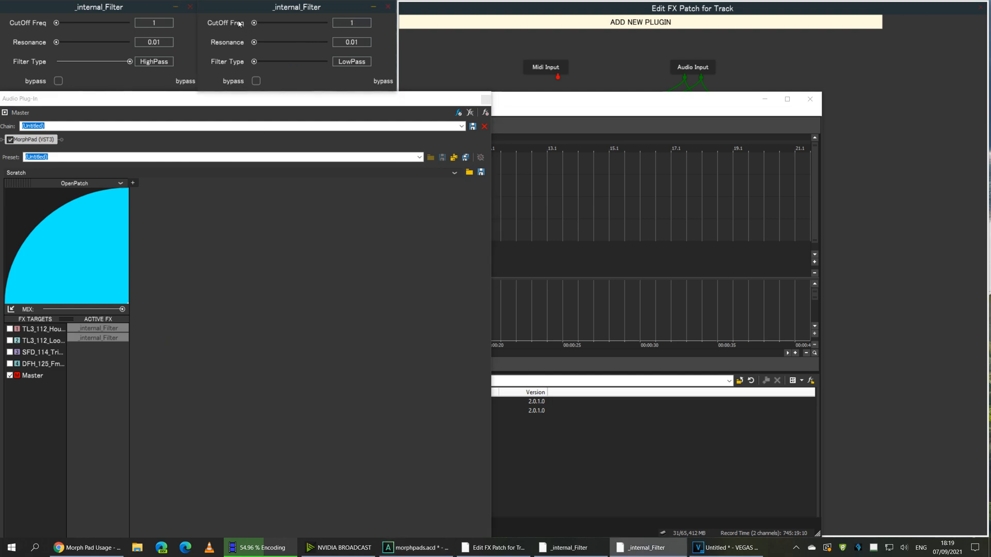
left_click(109, 201)
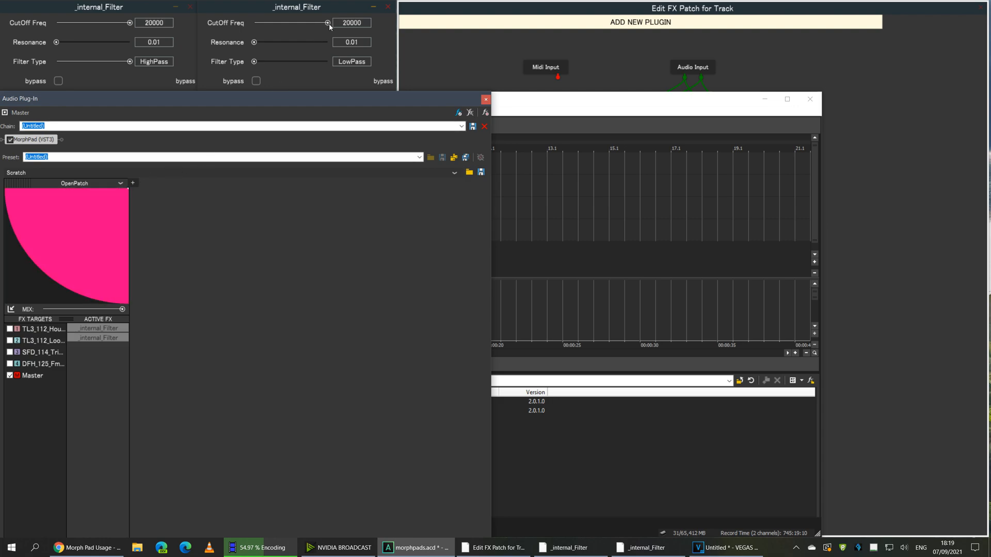
left_click_drag(328, 22, 240, 23)
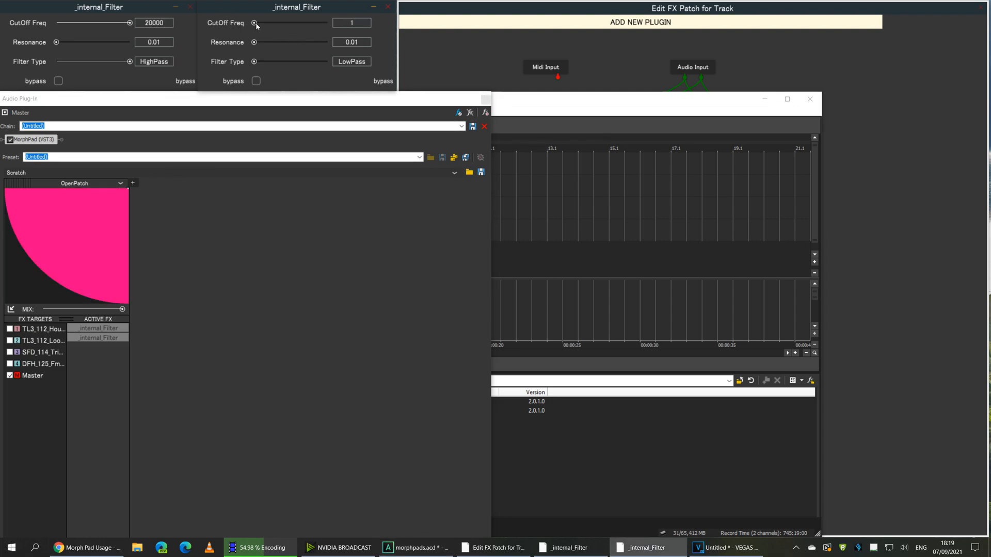
Set the right filter's cutoff to about 2776 and the left's to about 3536, then sweep the pad
left_click_drag(255, 24, 293, 25)
left_click_drag(130, 22, 93, 24)
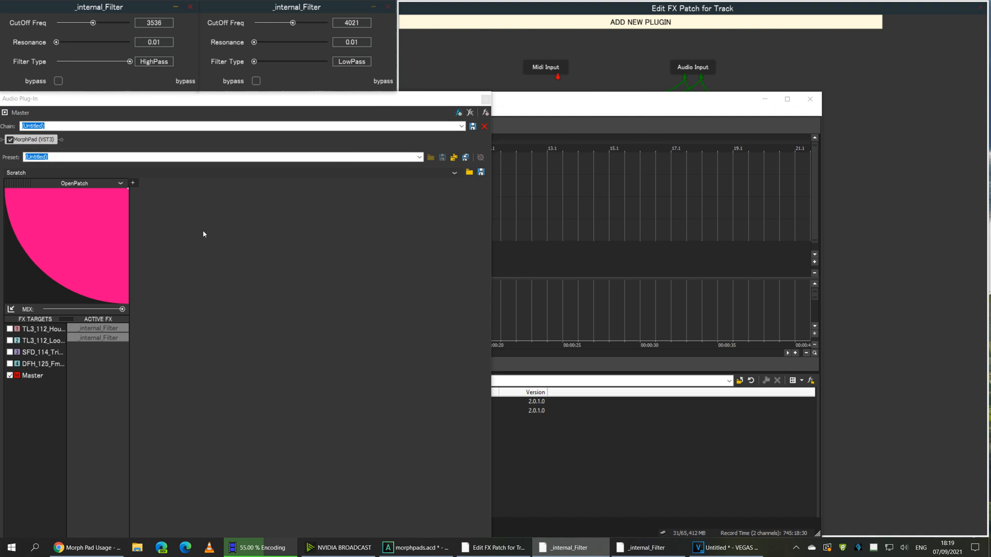
mouse_move(67, 280)
left_mouse_down()
mouse_move(29, 287)
mouse_move(10, 217)
mouse_move(1, 234)
mouse_move(51, 259)
mouse_move(117, 266)
mouse_move(132, 243)
mouse_move(8, 191)
mouse_move(77, 206)
mouse_move(119, 194)
mouse_move(37, 188)
mouse_move(20, 217)
mouse_move(78, 275)
mouse_move(68, 272)
left_mouse_up()
Move MorphPad up, switch to Preset Mode with Shift+F10, and cancel the Save as preset browser
left_click_drag(137, 101, 218, 27)
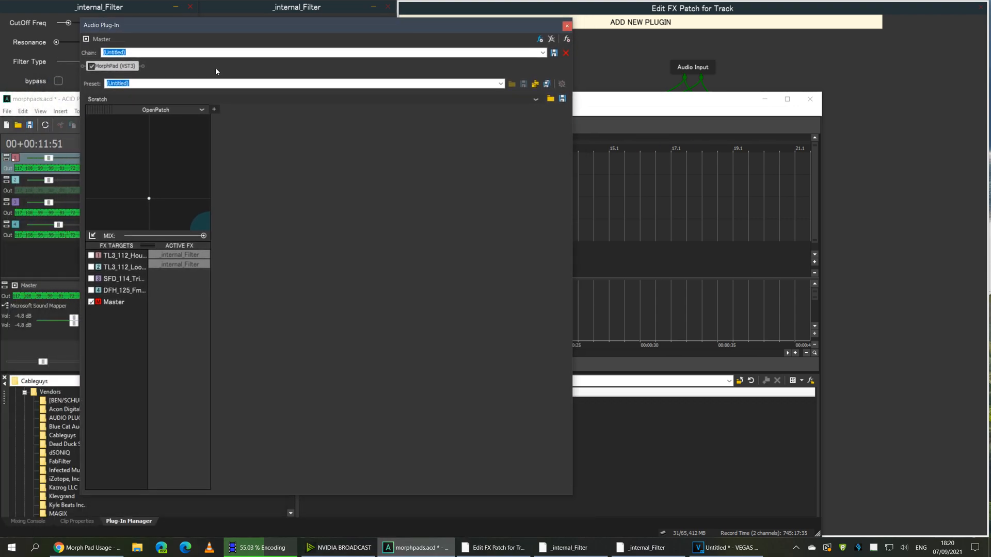
key("shift+F10")
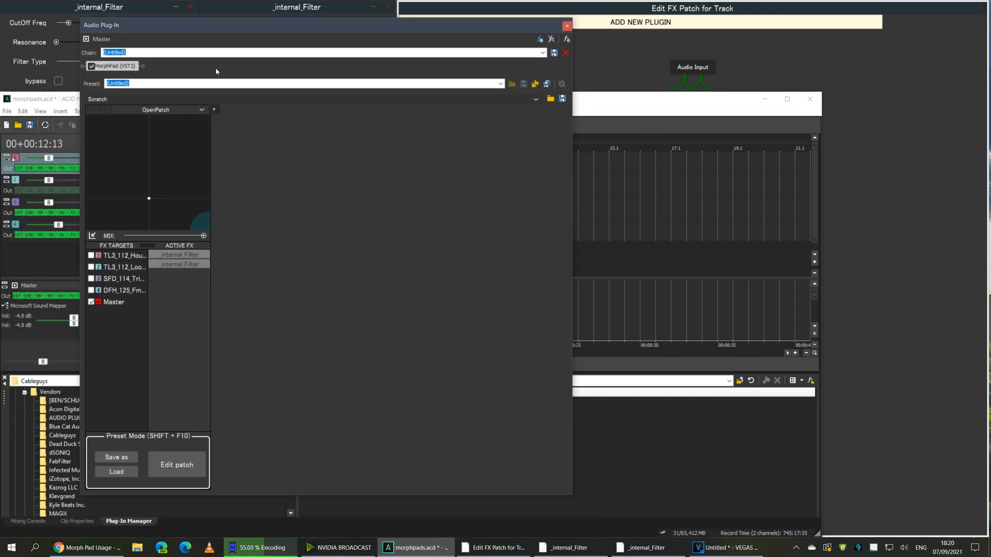
left_click(128, 457)
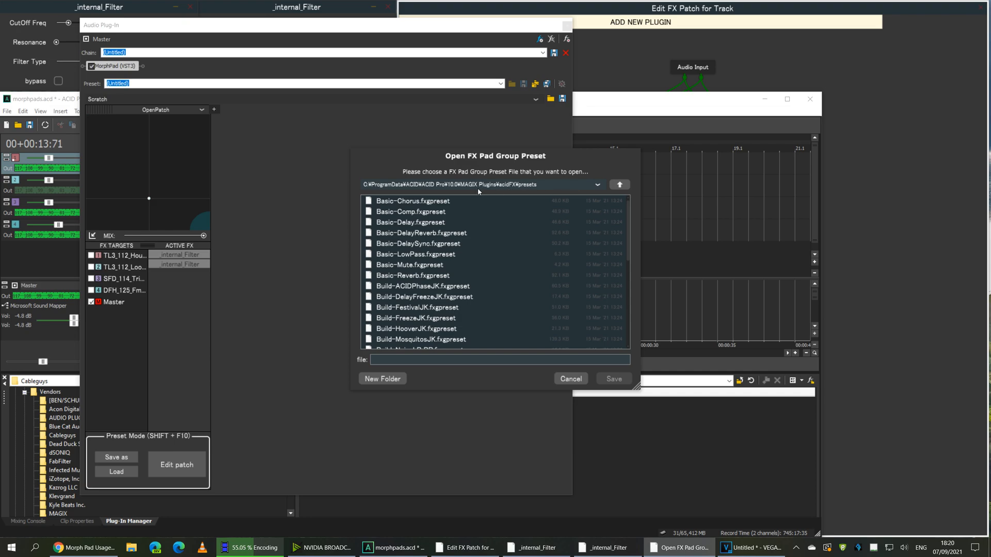
left_click(571, 379)
Look through the Preset dropdown and OpenPatch list, closing both without loading anything
left_click(500, 84)
left_click(500, 83)
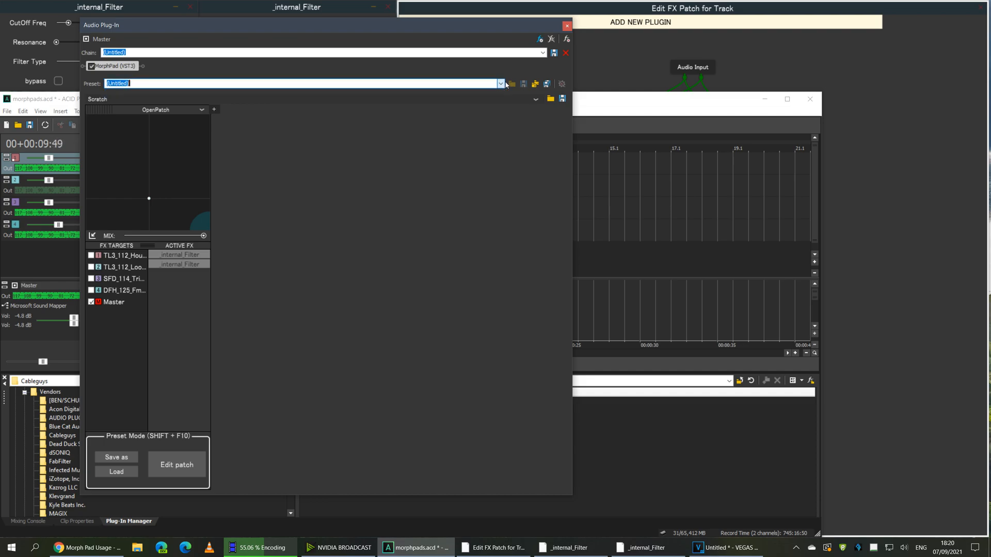
left_click(203, 110)
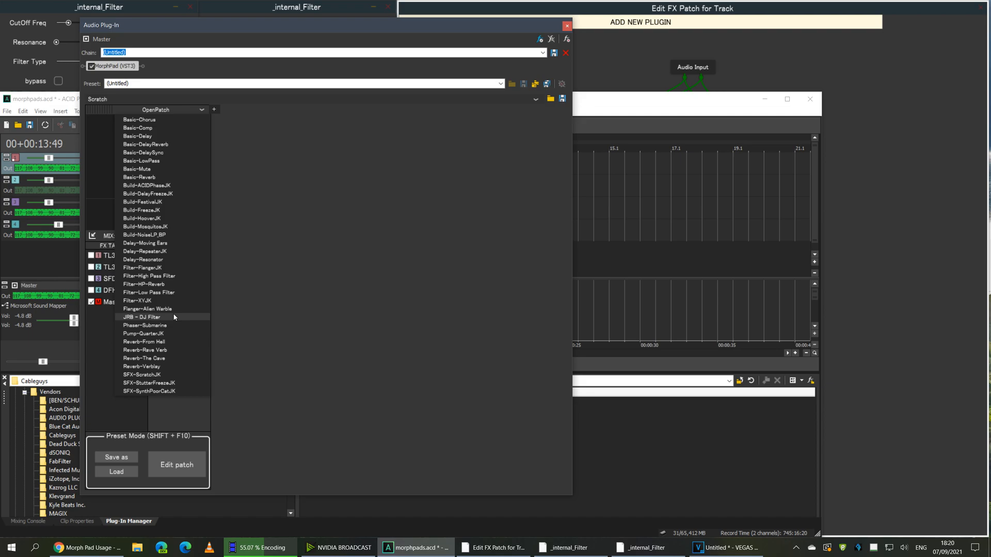
left_click(224, 319)
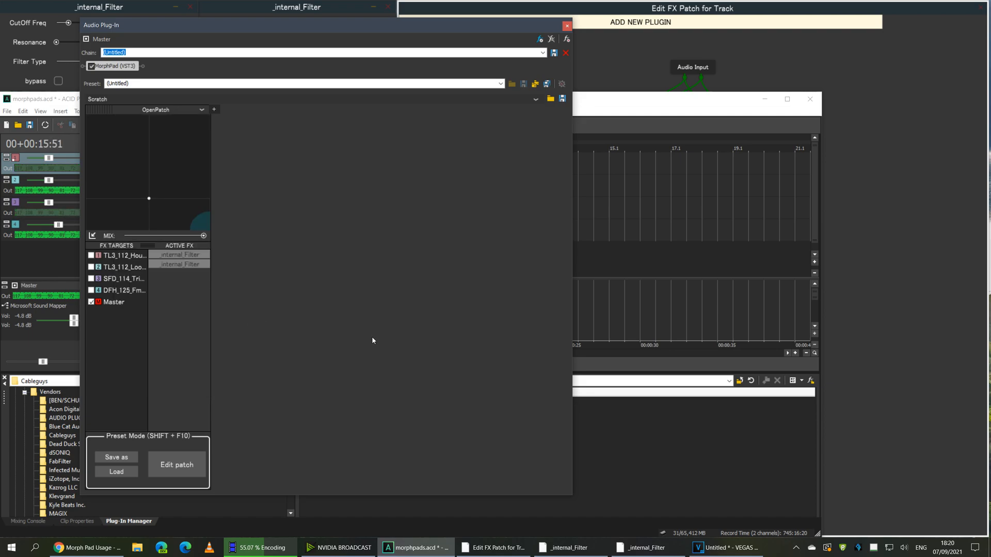